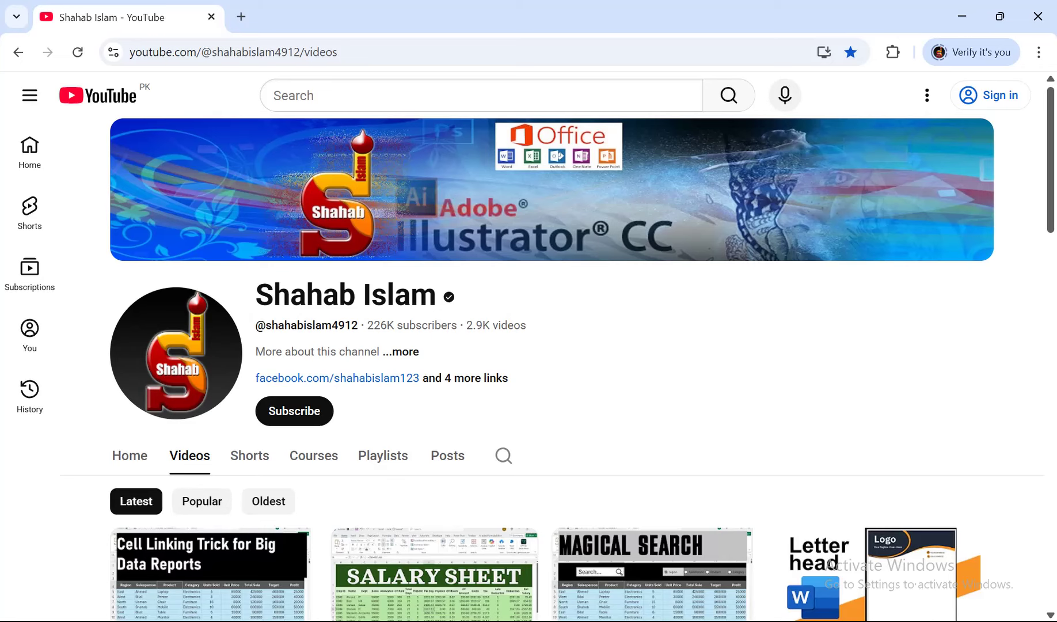
Switch from the browser to the dget workbook in Excel.
mouse_move(765, 620)
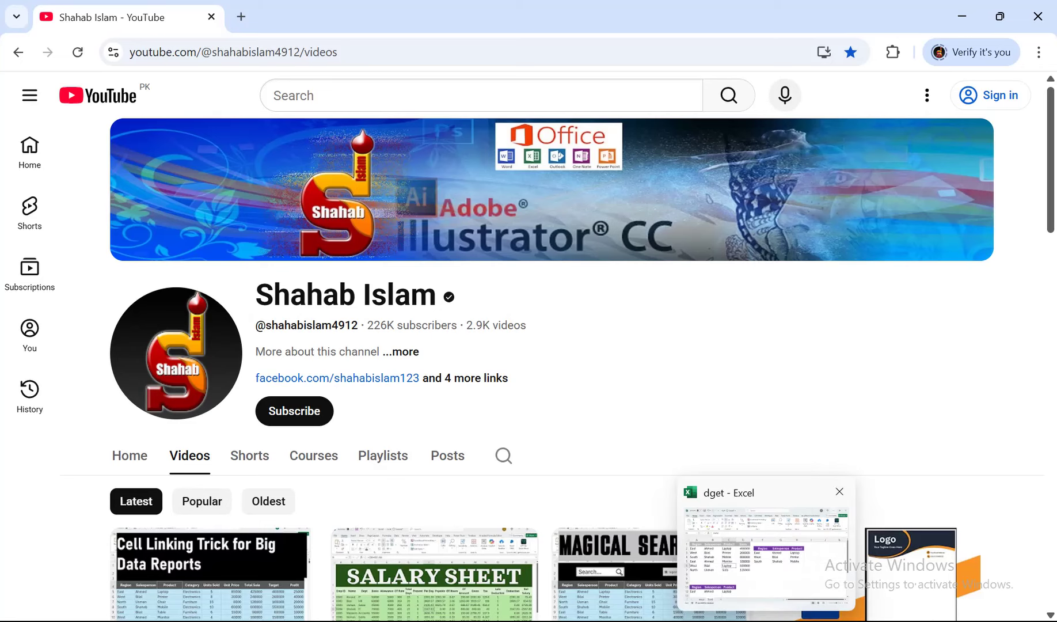
click(764, 559)
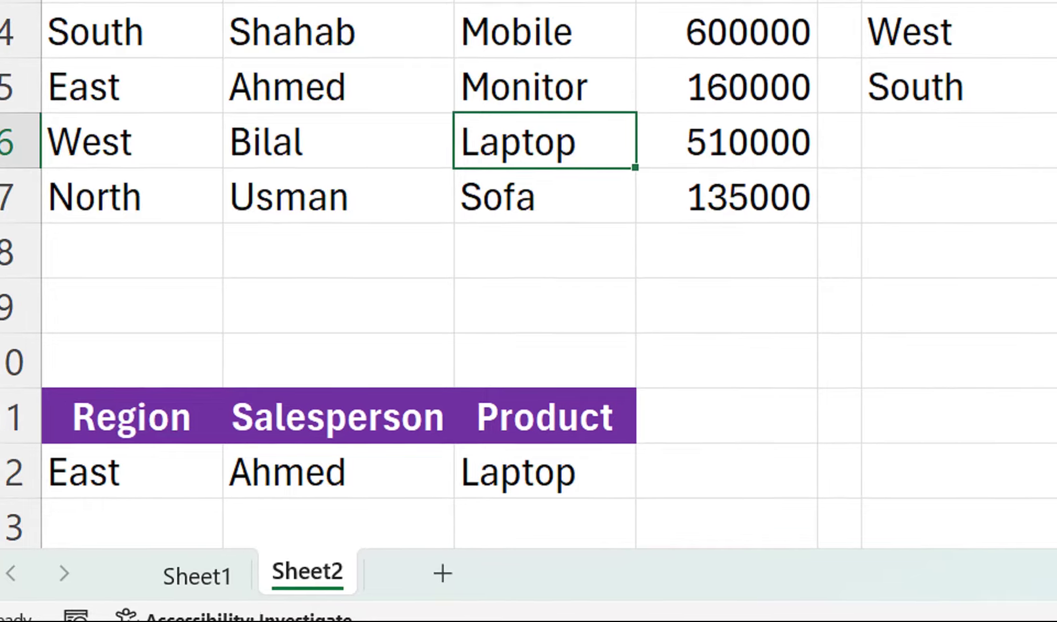
Enter =DGET(A1:D7,"Sales",A11:C12) in F12 to look up the sales figure for the criteria in row 12.
click(1009, 472)
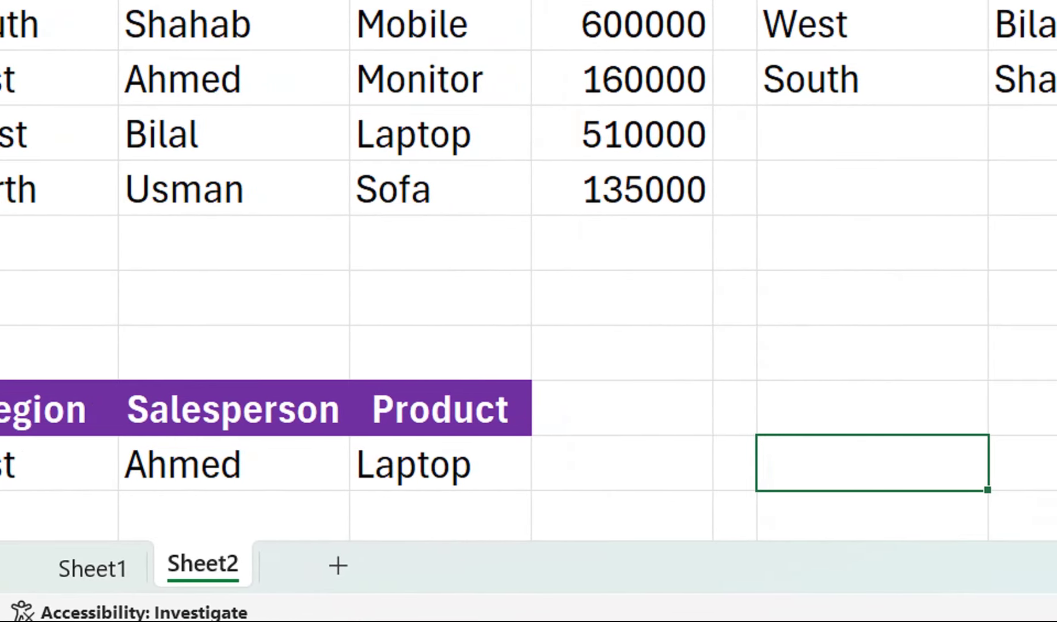
text(=dge)
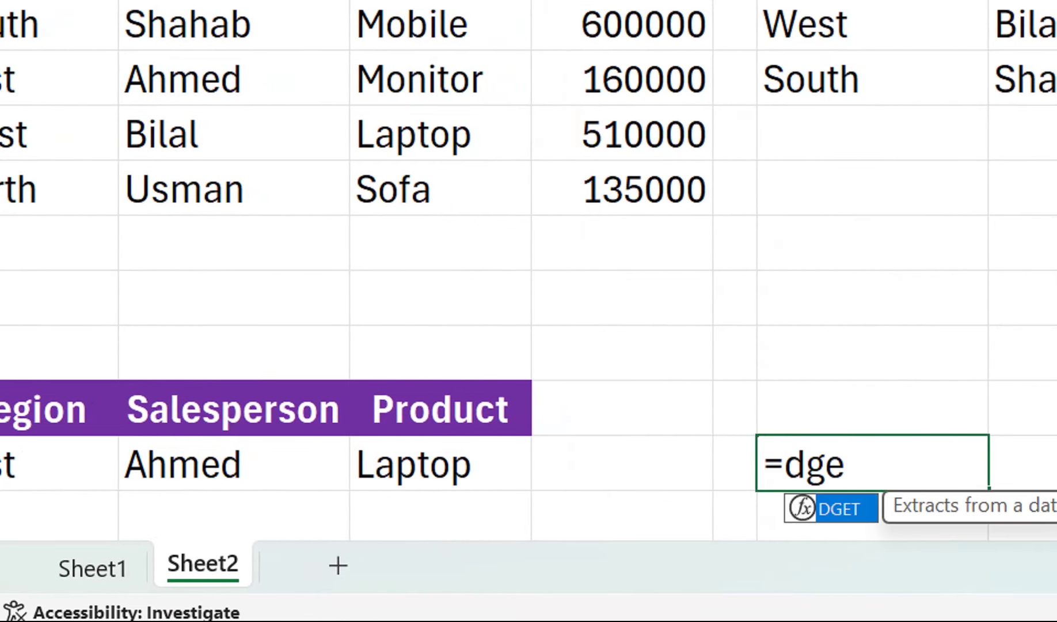
key(Tab)
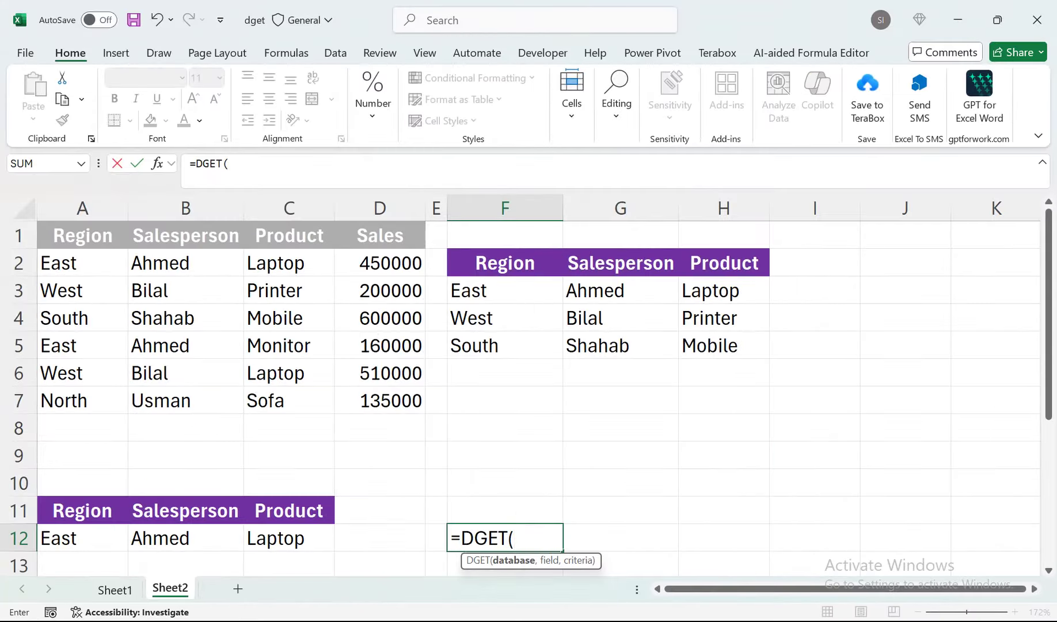
drag(380, 400, 80, 235)
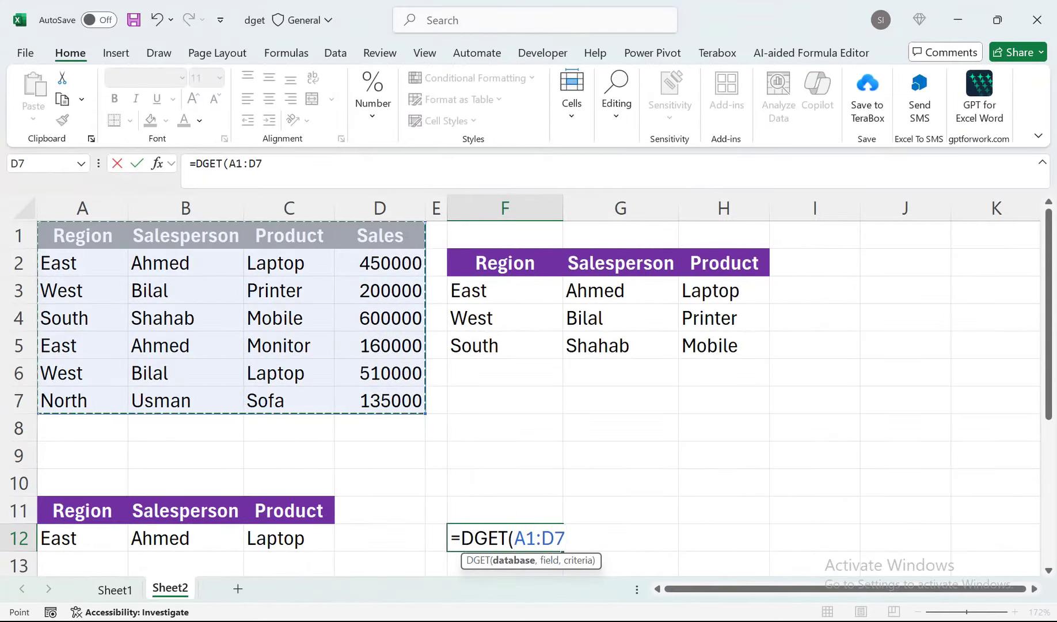
text(,)
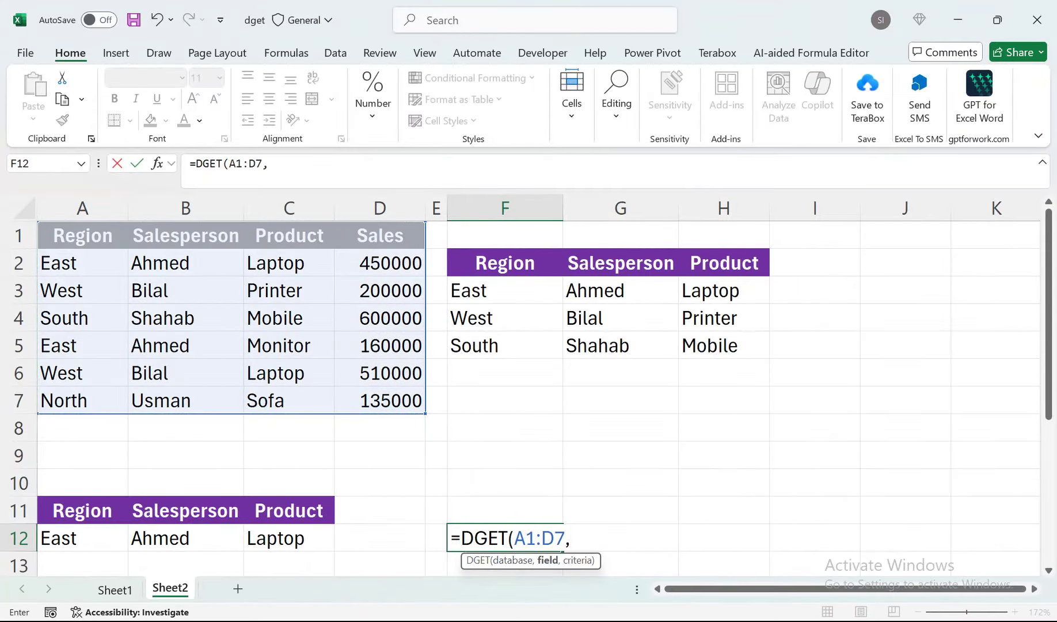
text("Sales",)
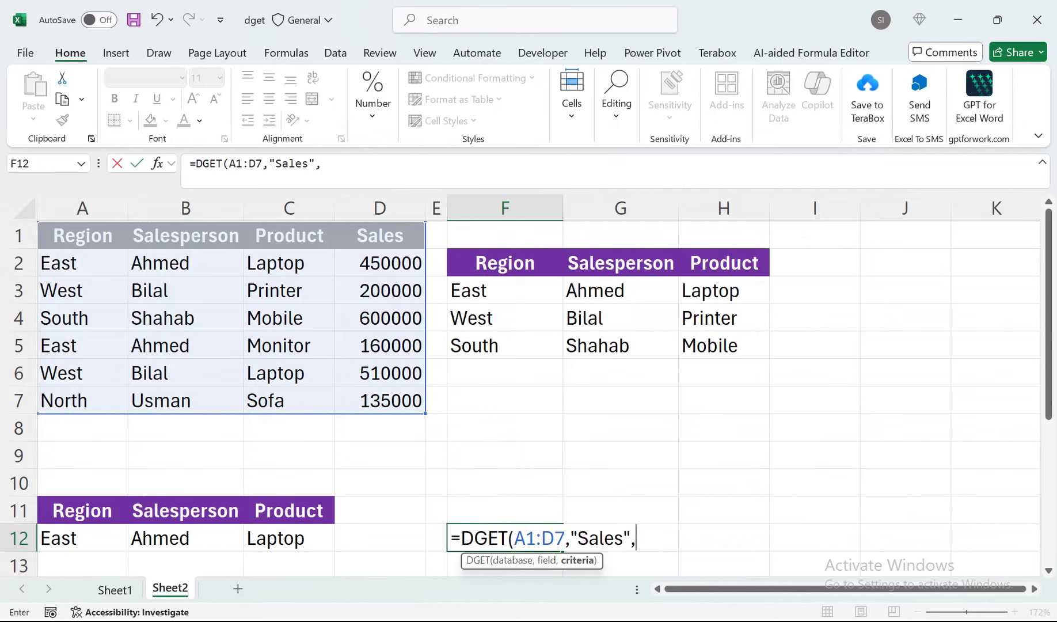
drag(82, 510, 332, 548)
text())
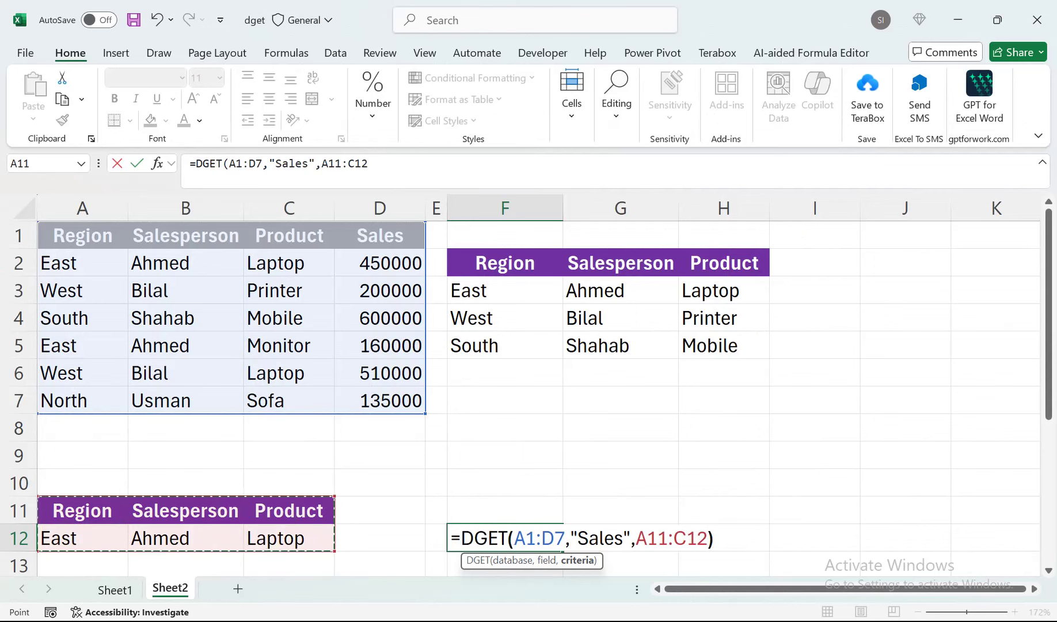
key(Return)
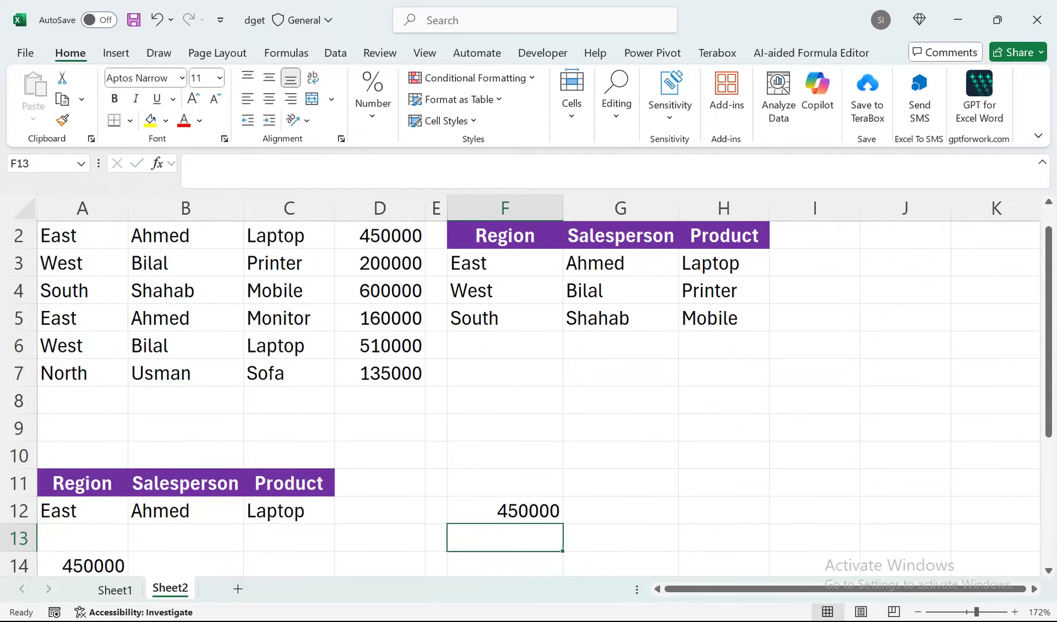
Clear the leftover value in A14 and reselect the formula cell F12.
click(83, 564)
key(Delete)
scroll(185, 426, down, 2)
drag(186, 512, 186, 225)
click(505, 537)
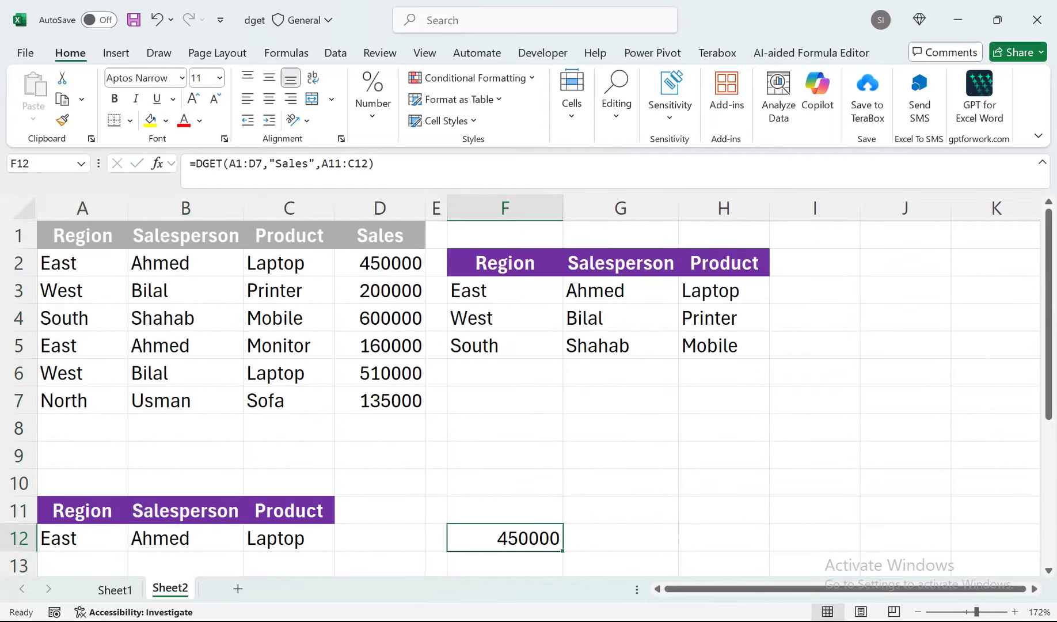
Clear the DGET formula from F12 and duplicate the A2:D2 record into row 8 with Sales set to 425000.
drag(63, 263, 380, 262)
click(505, 538)
key(Delete)
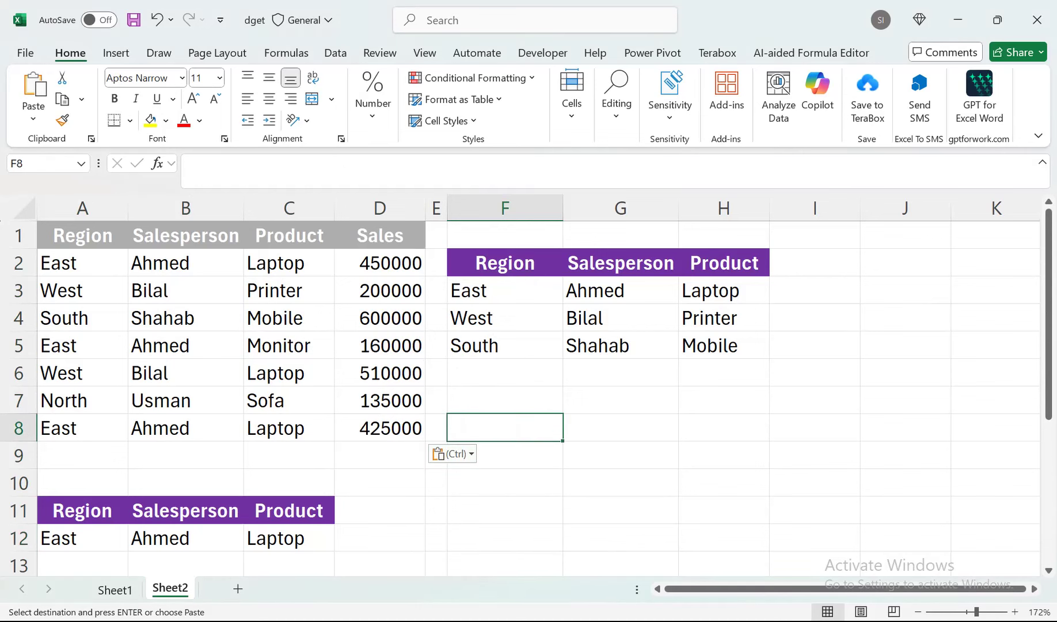
drag(82, 263, 380, 263)
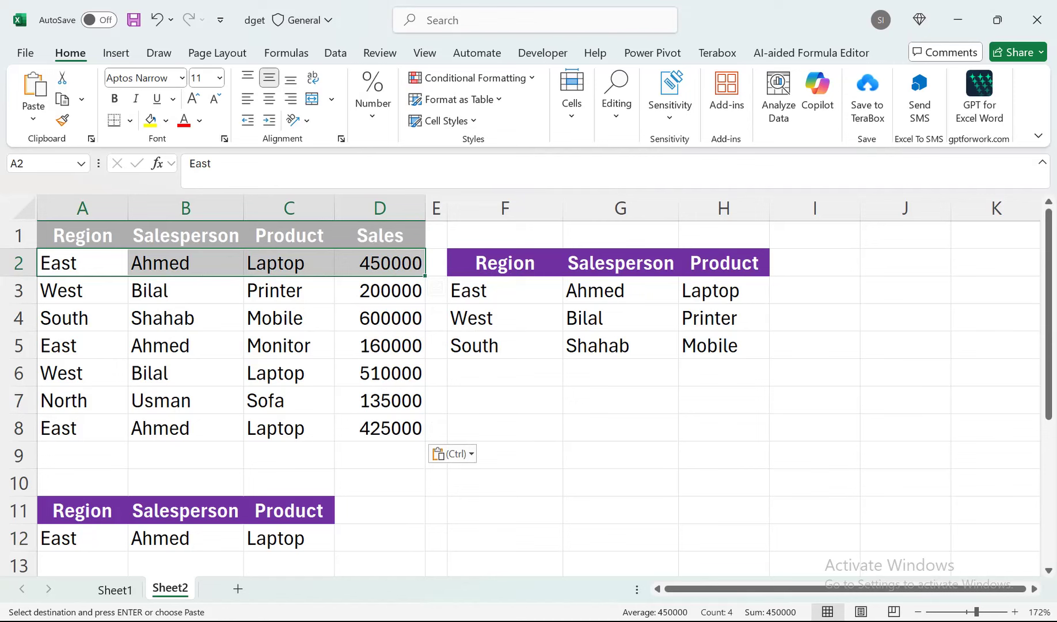
Enter =DGET(A1:D8,"Sales",A11:C12) in F12 to try the lookup on the table including the duplicate record.
click(505, 537)
text(=dg)
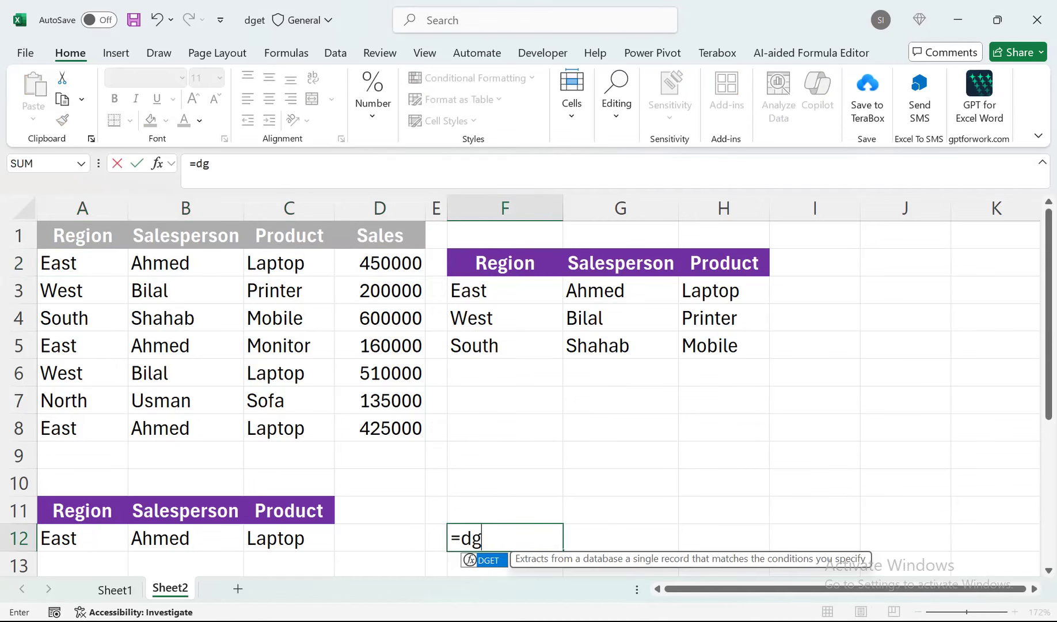
key(Tab)
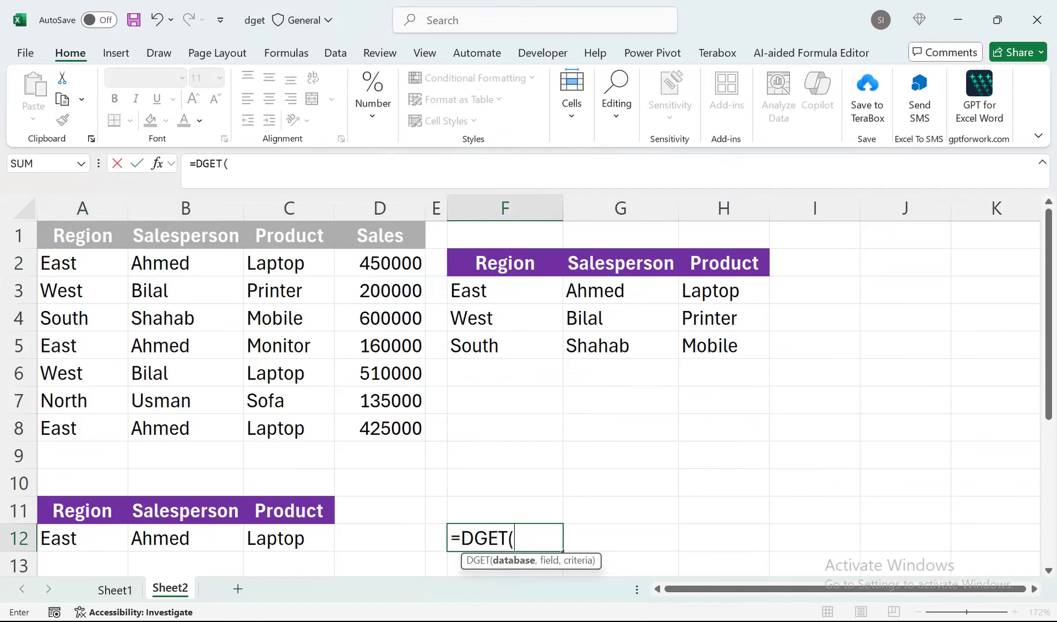
drag(380, 428, 82, 236)
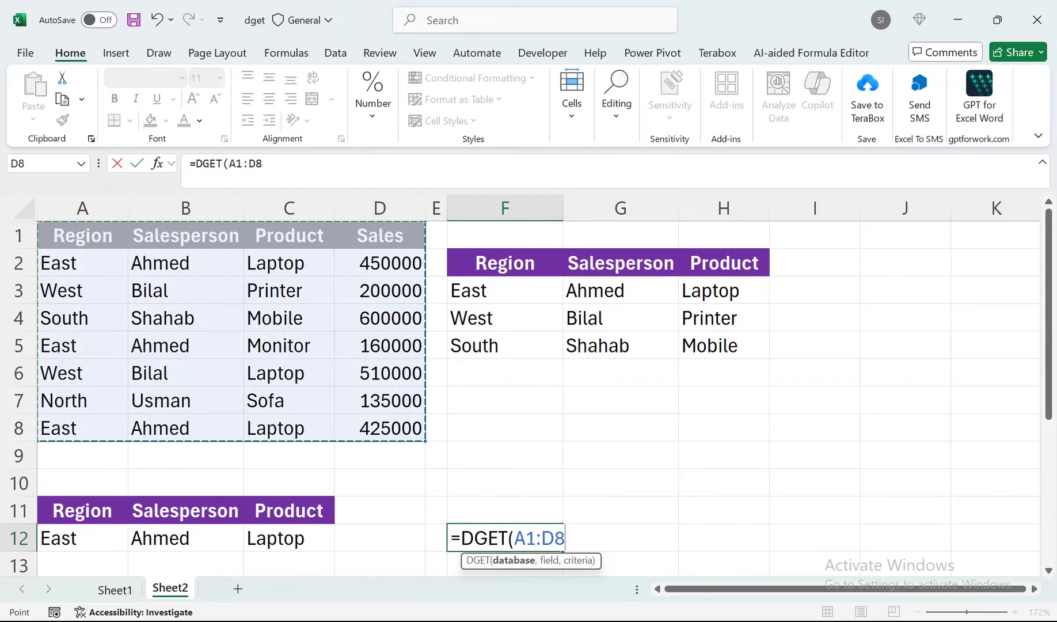
text(,"S)
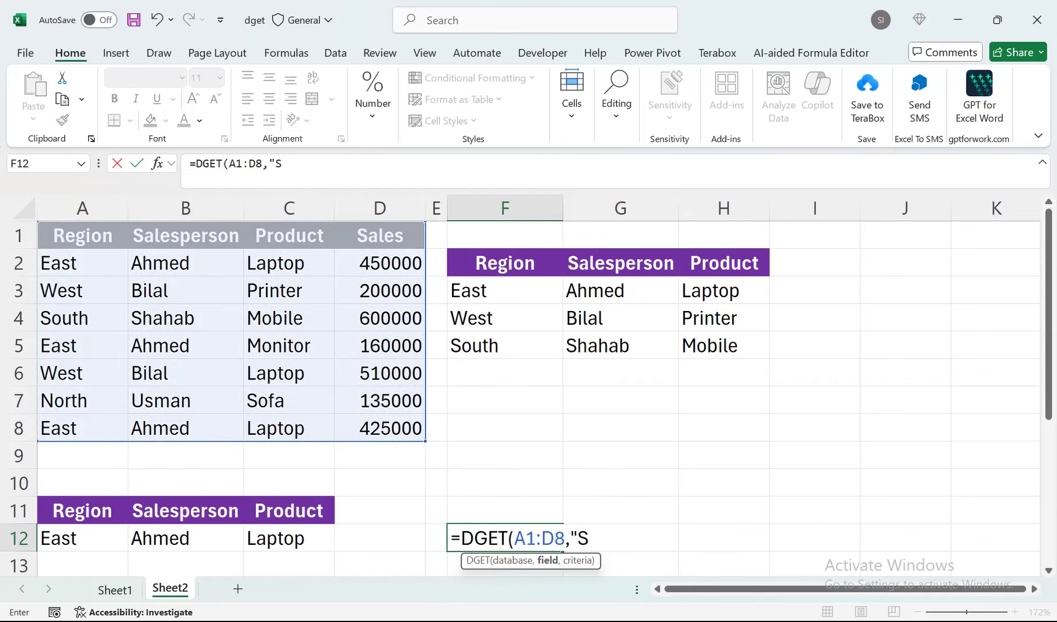
text(ales",)
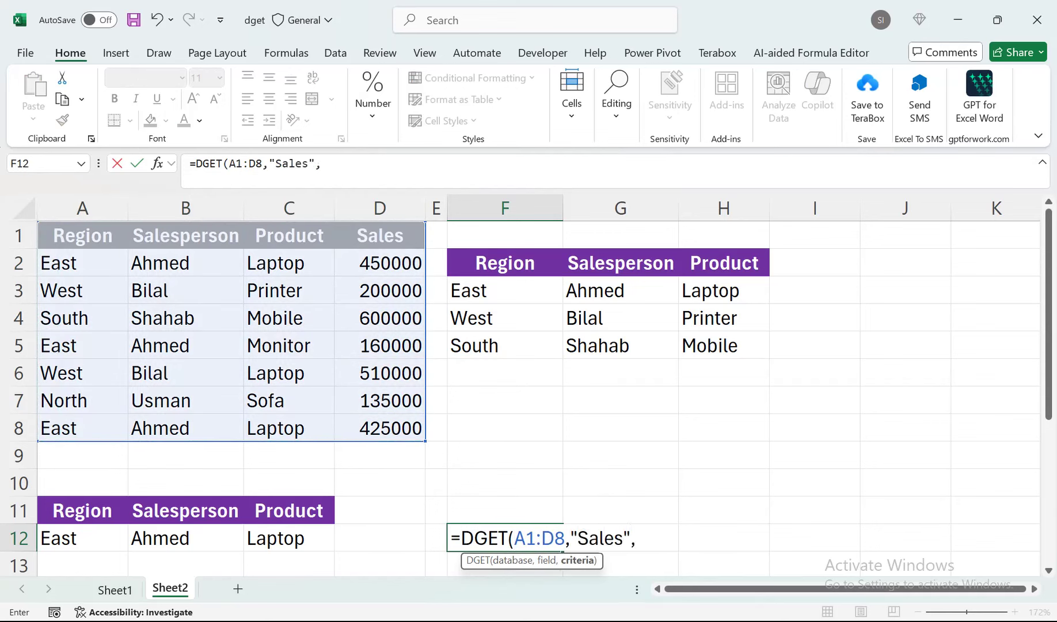
drag(87, 510, 236, 544)
mouse_move(287, 510)
mouse_down()
mouse_move(172, 541)
mouse_move(46, 511)
mouse_move(46, 538)
mouse_up()
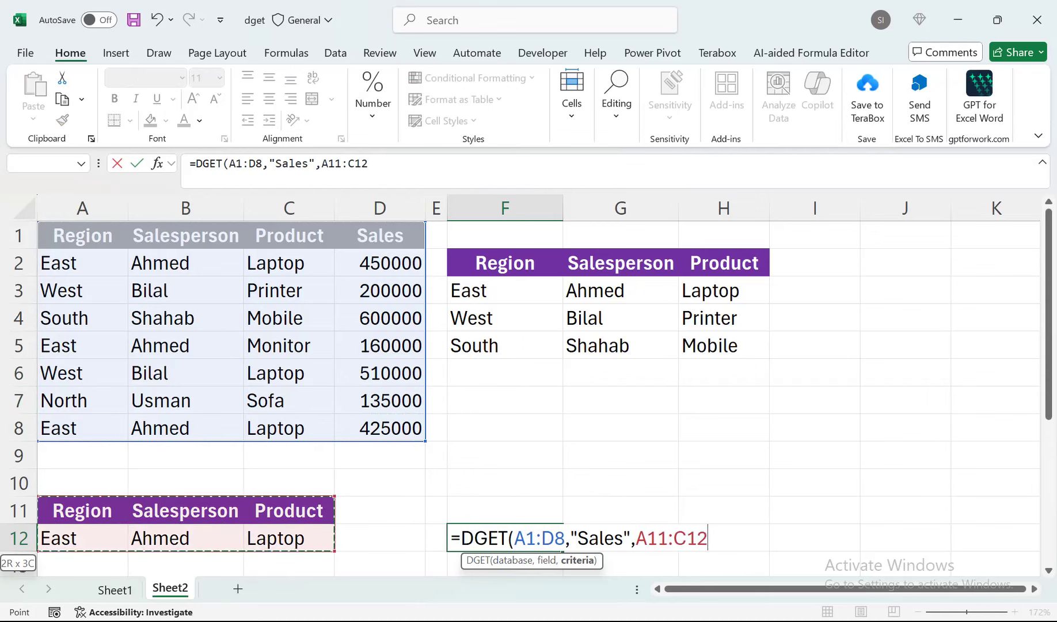
text())
key(Return)
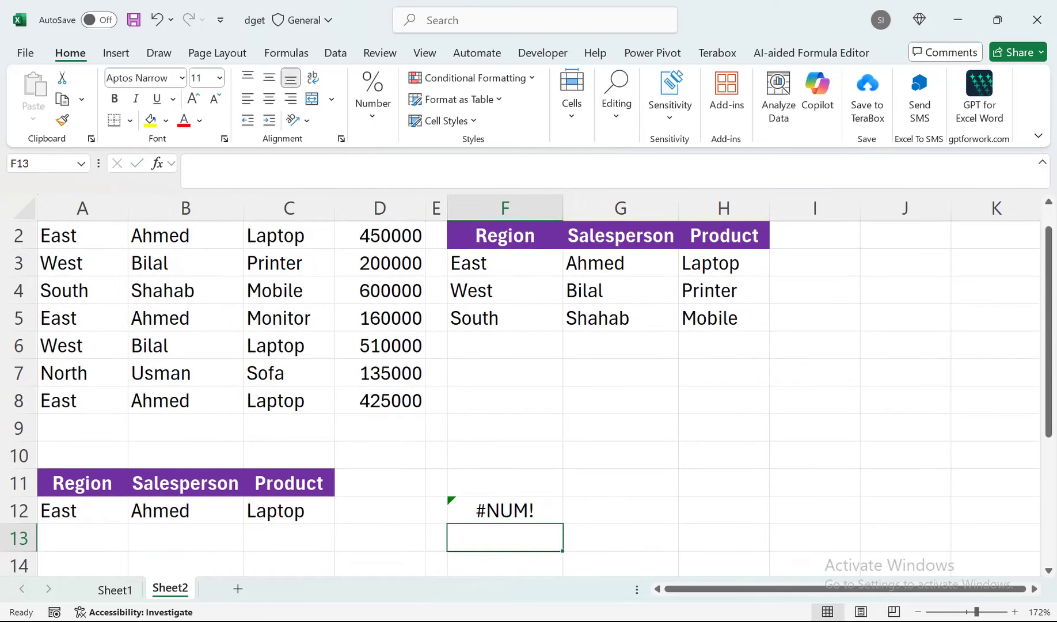
Clear the DGET formula from F12 and select the criteria values in A12:C12.
key(Up)
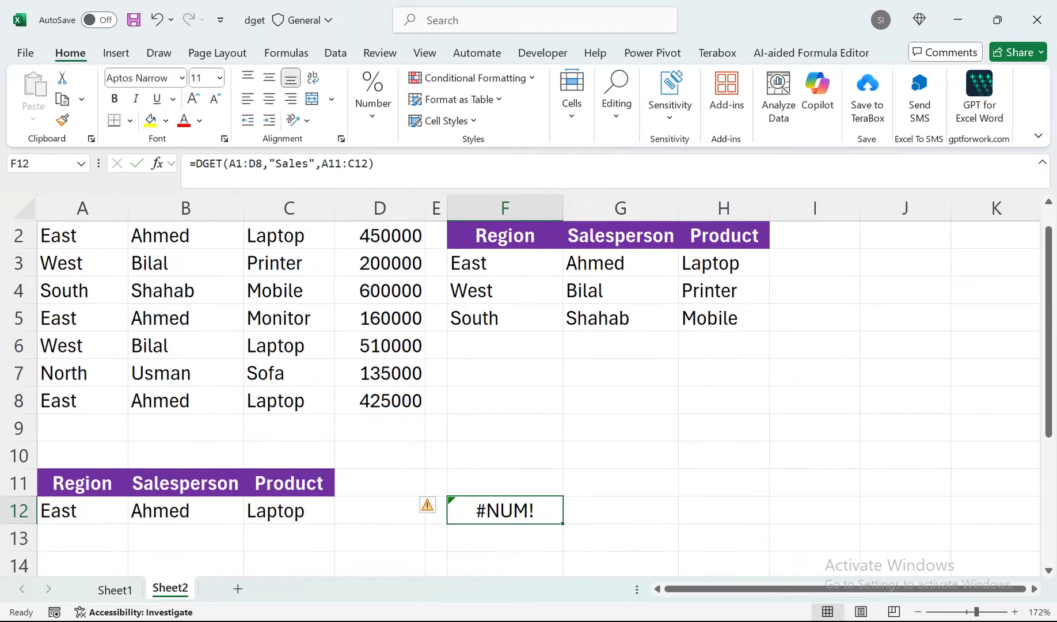
key(Delete)
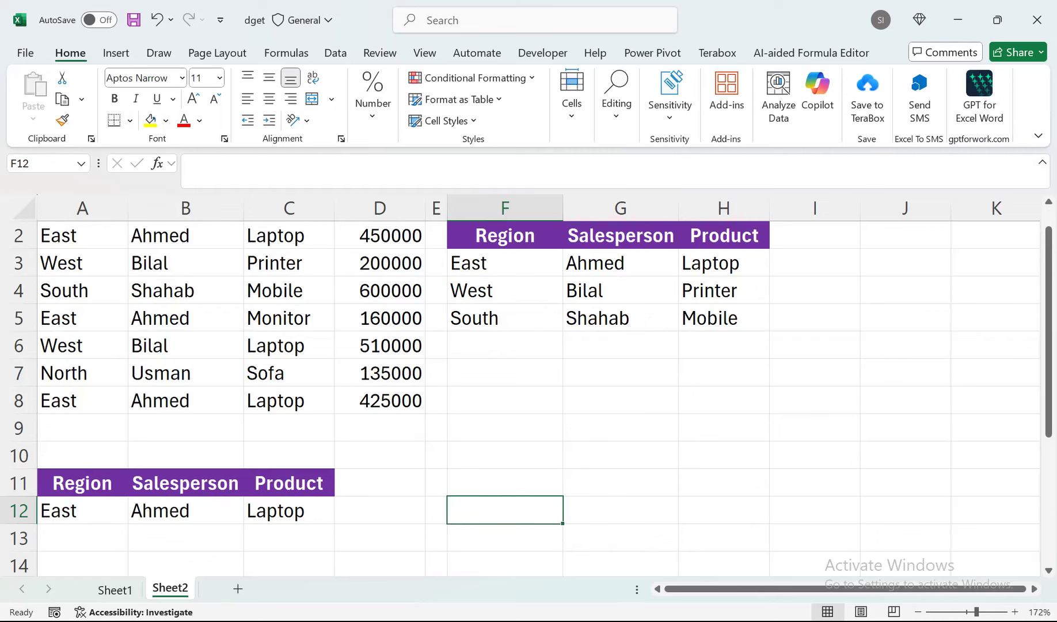
drag(504, 456, 505, 214)
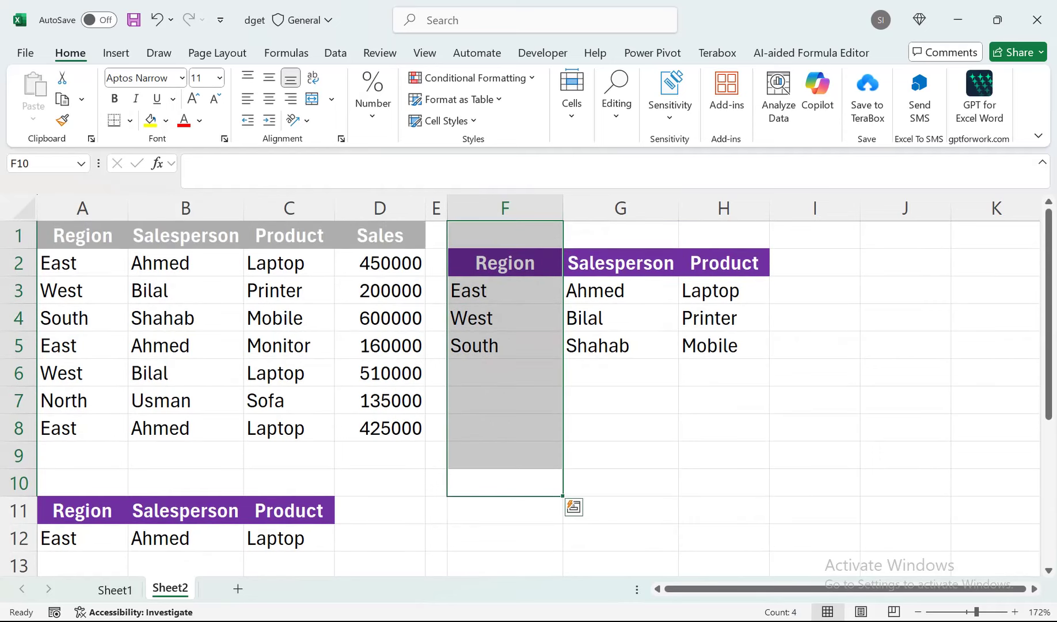
click(83, 538)
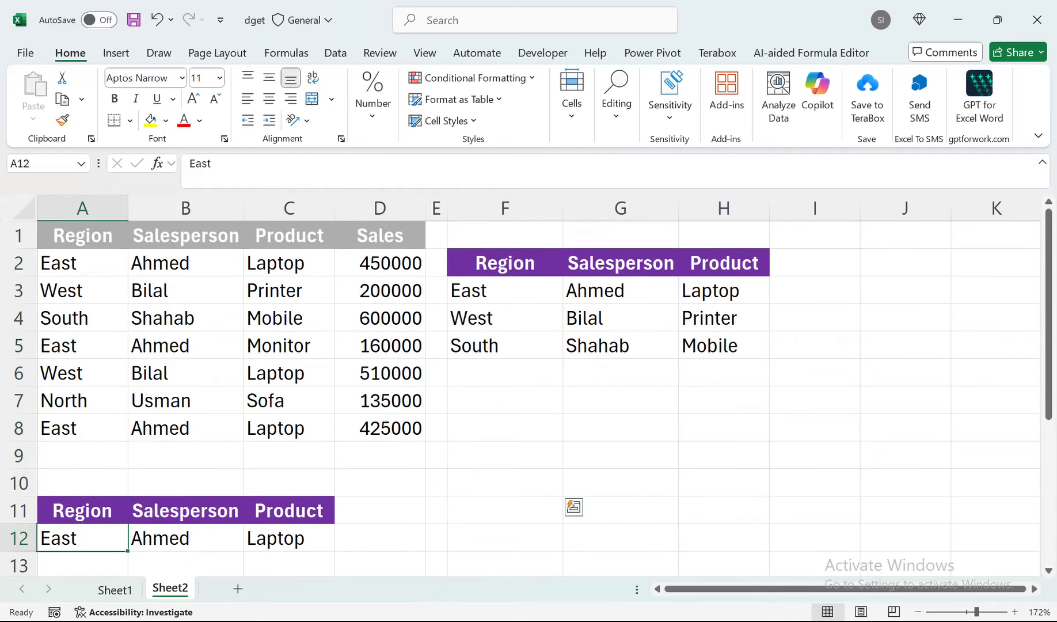
key(shift+Right)
key(shift+Right)
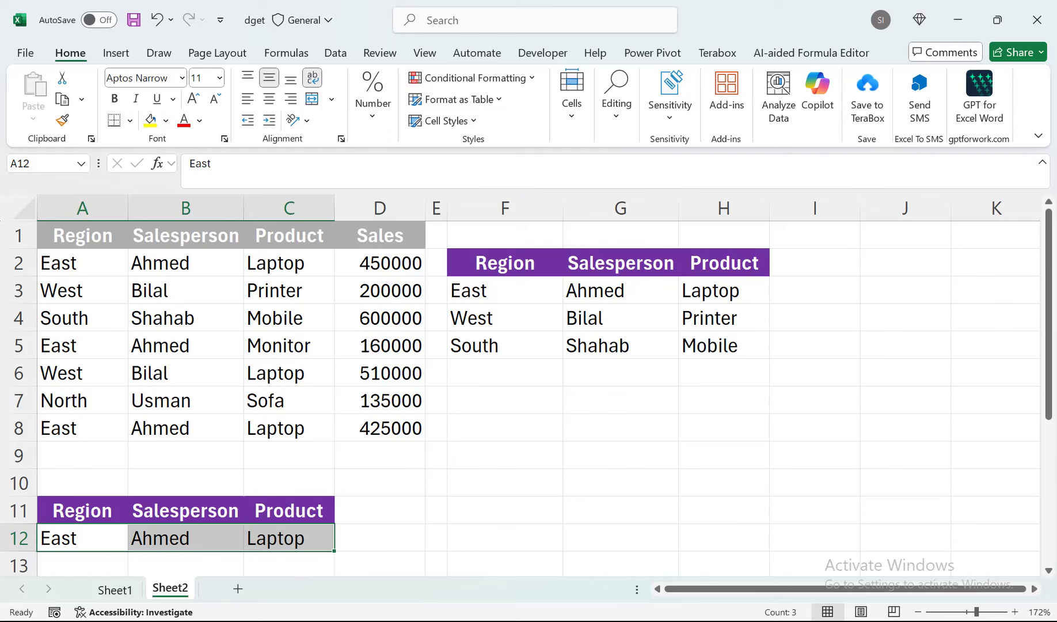
Start a FILTER formula in F10 with A1:D8 as the array.
click(505, 482)
text(=fily)
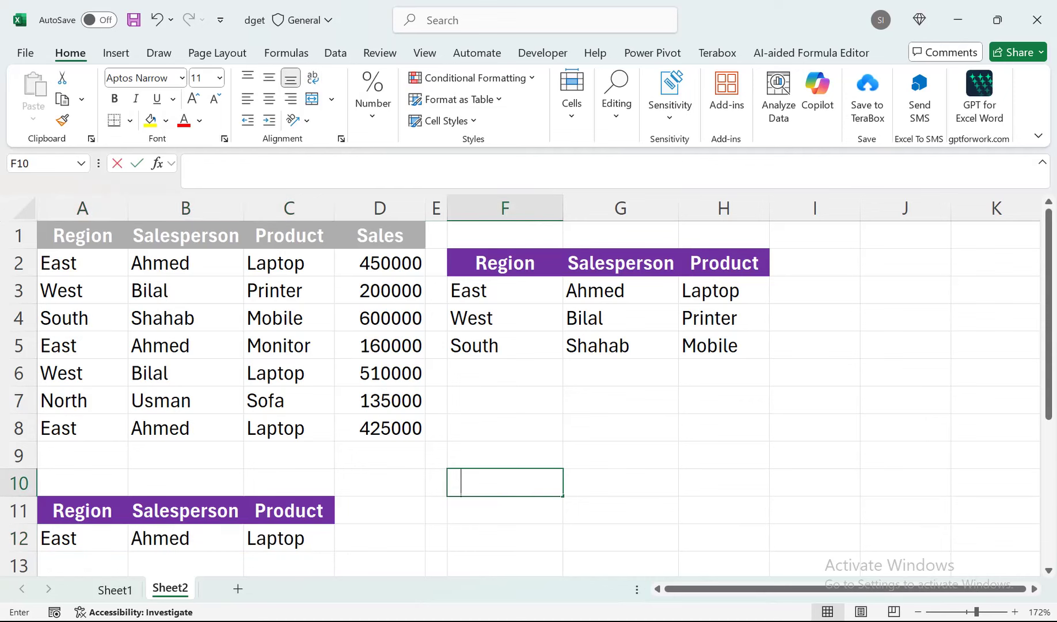
key(BackSpace)
text(ter)
key(Tab)
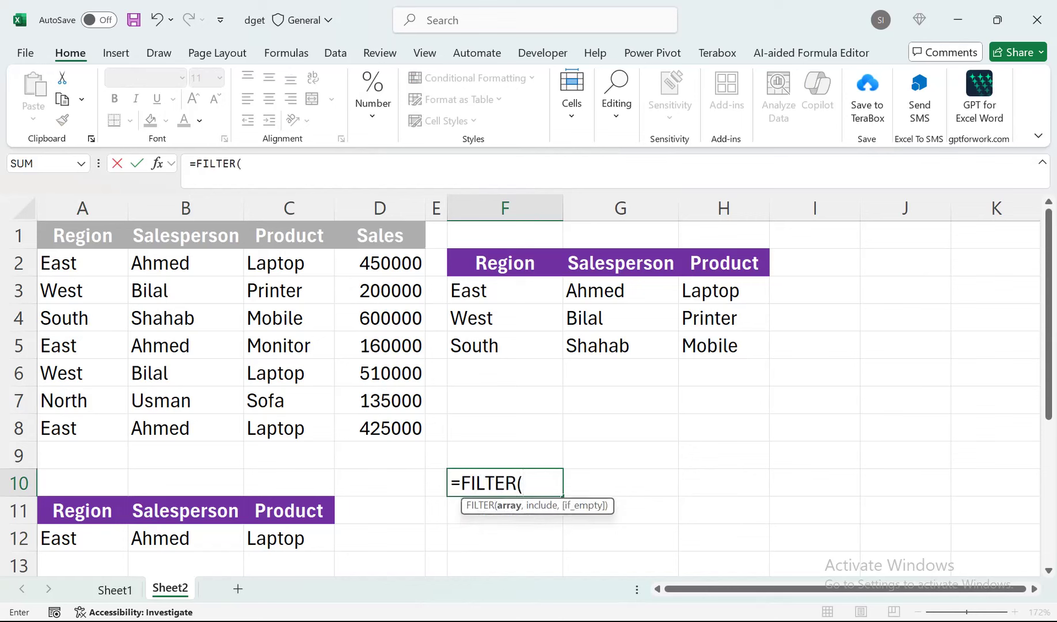
drag(391, 428, 82, 235)
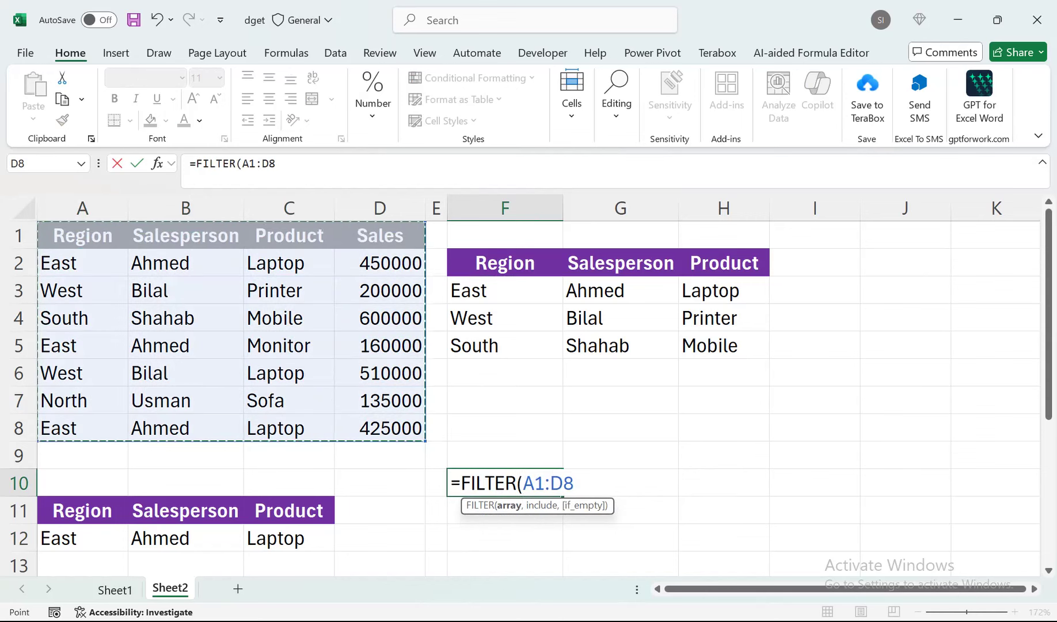
text(,)
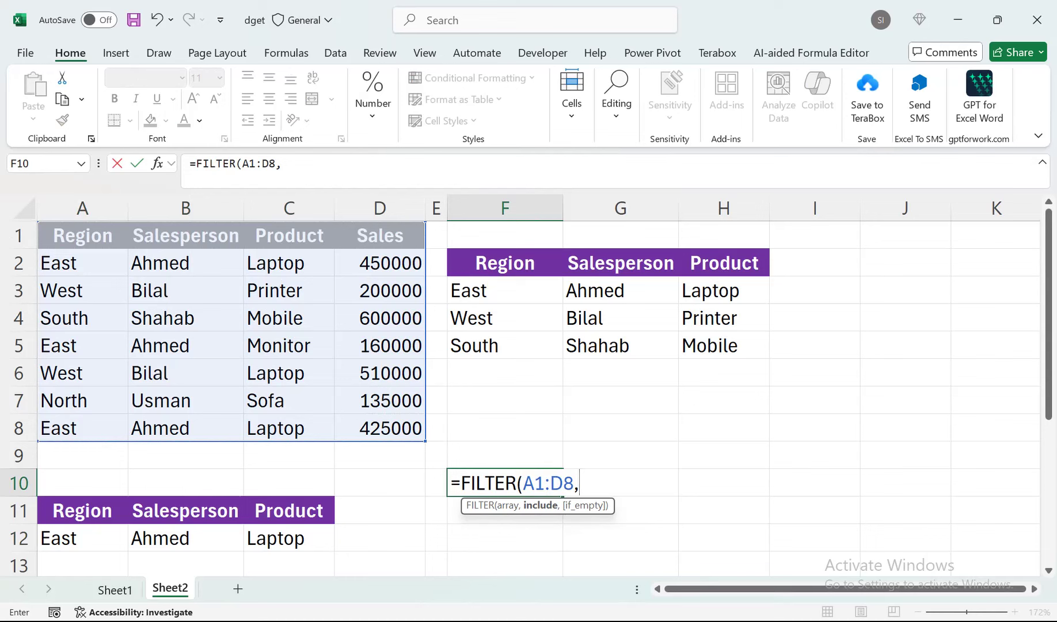
Add the Region condition A1:A8=A12 in parentheses as the FILTER formula's include argument.
text(()
drag(109, 236, 118, 433)
text(=)
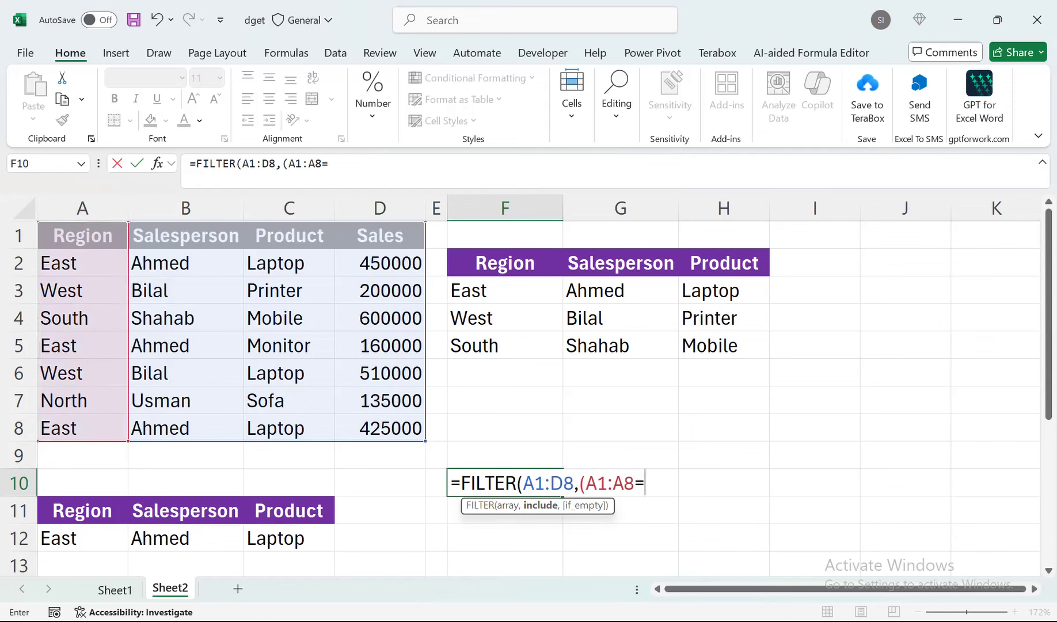
click(82, 538)
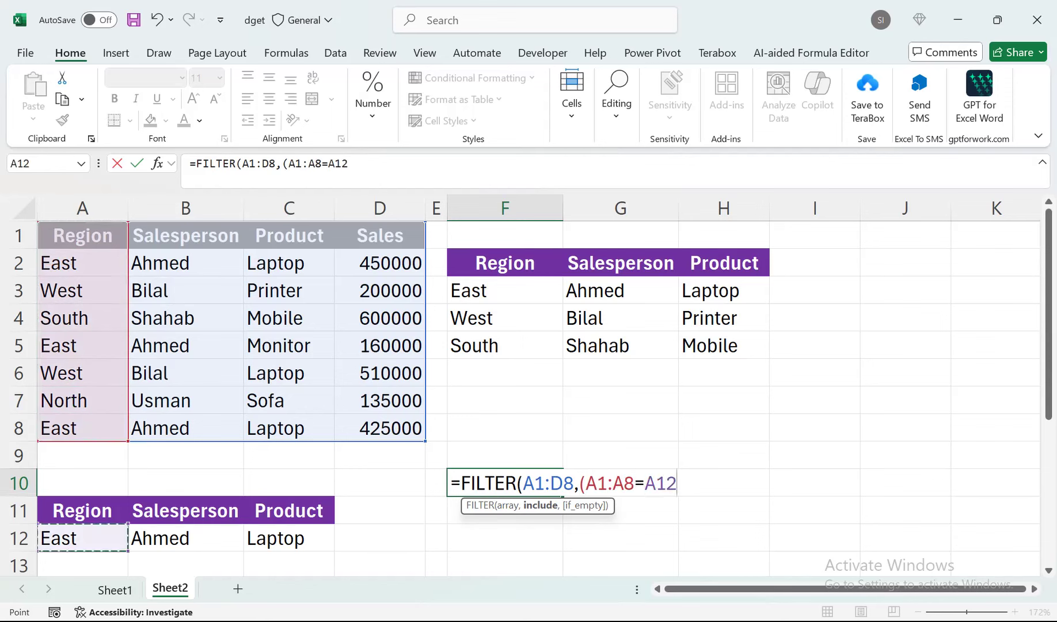
Multiply the Region condition in the FILTER formula by the Salesperson condition B1:B8=B12 in its own parentheses.
text()*()
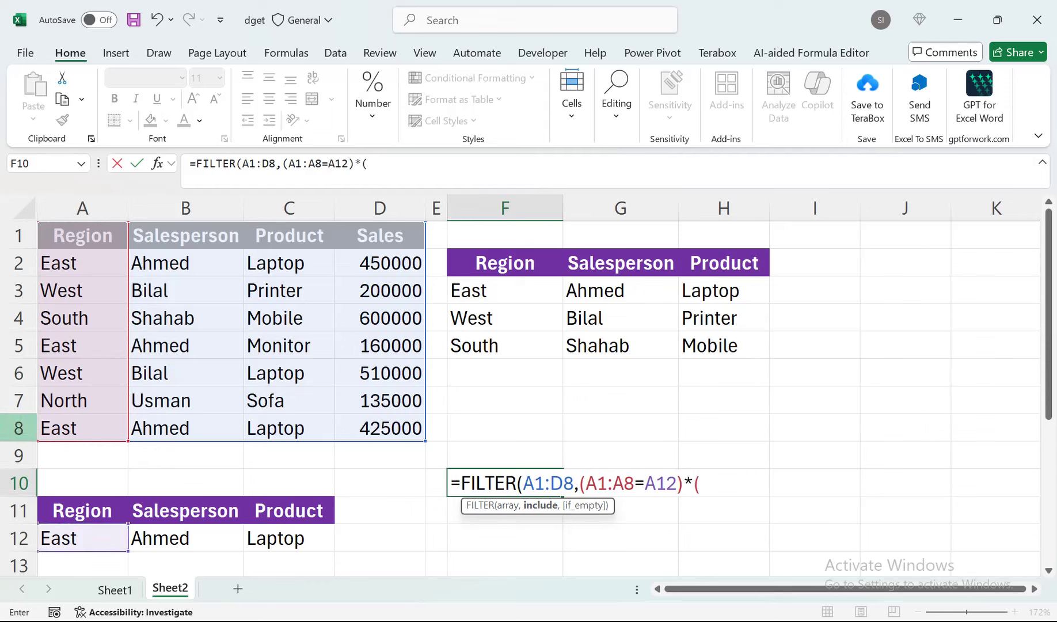
drag(239, 406, 237, 432)
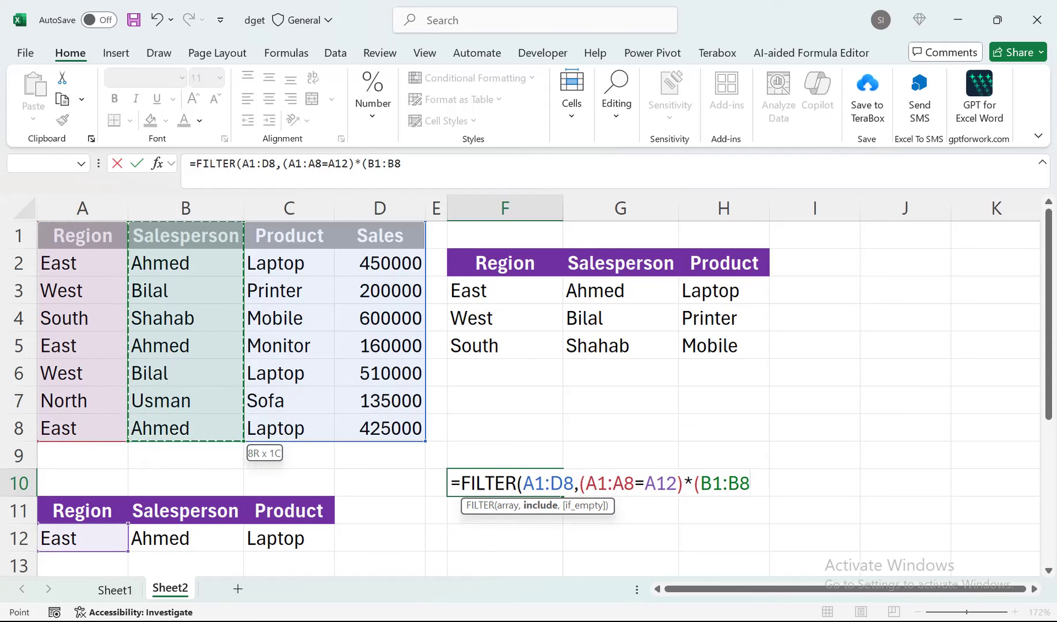
text(=)
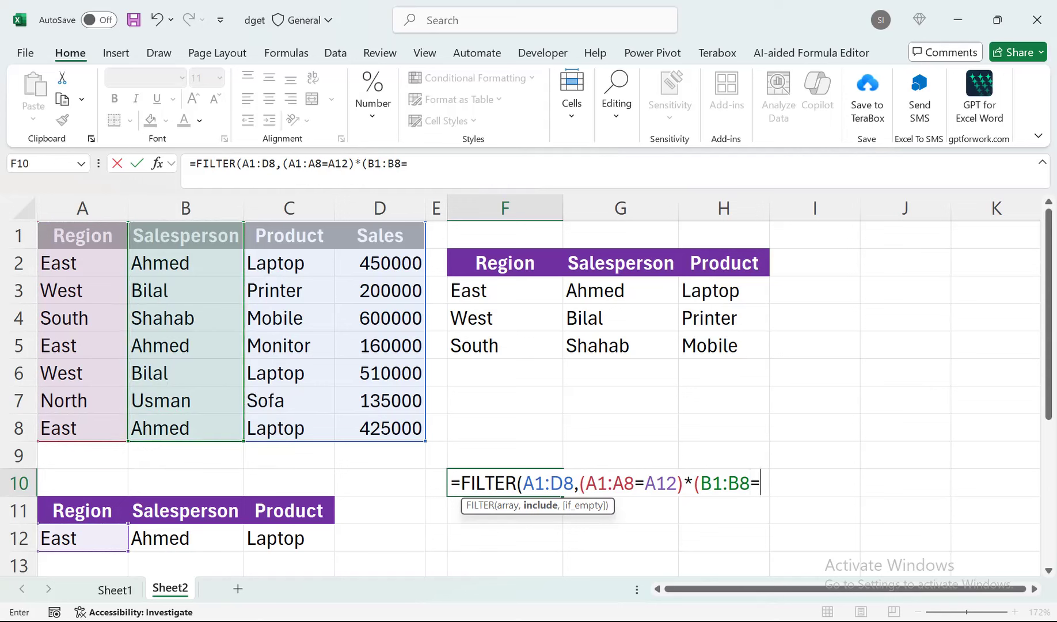
click(186, 538)
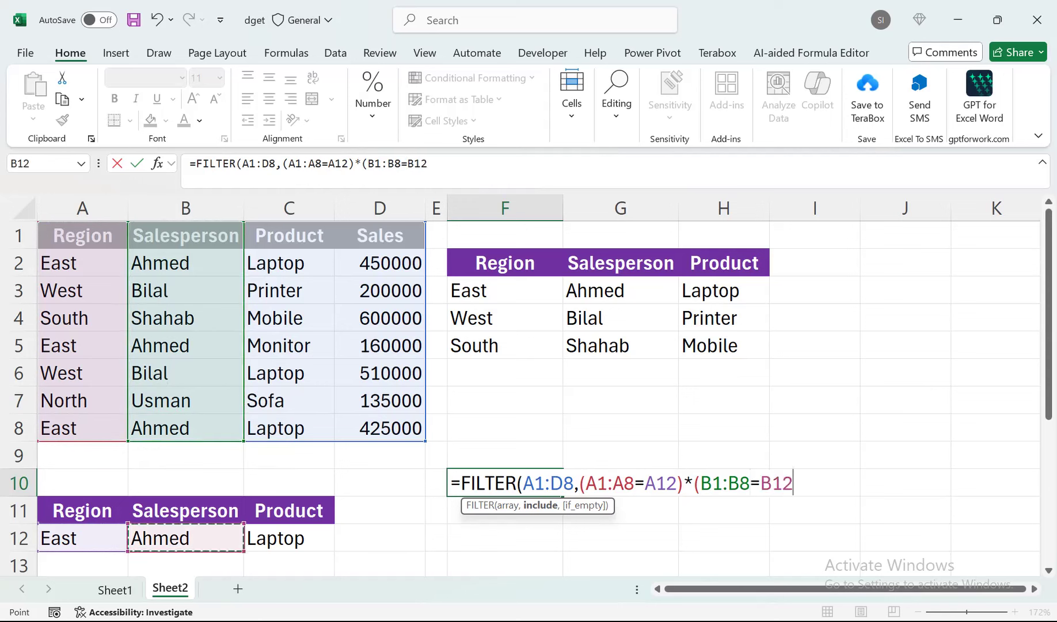
Multiply in the Product condition (C1:C8=C12), close the FILTER formula, and enter it in F10.
text()*()
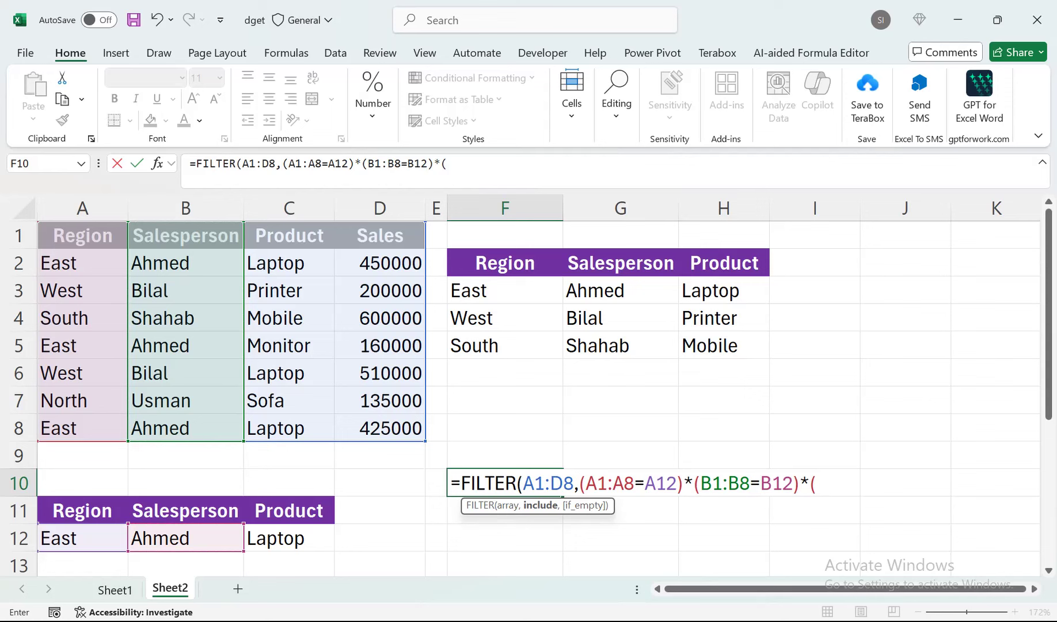
drag(288, 235, 322, 432)
text())
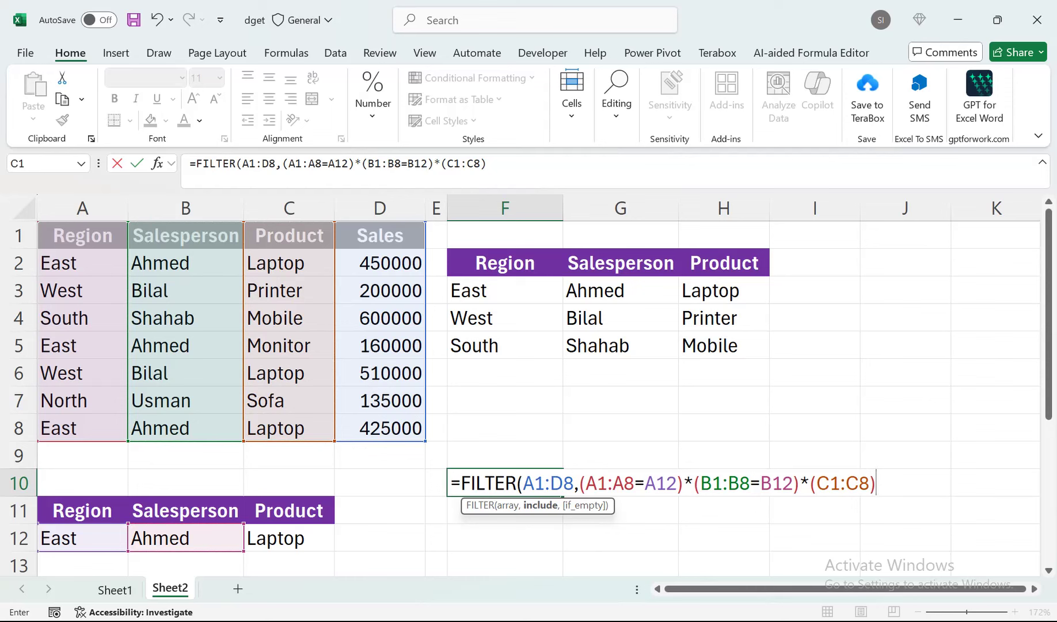
key(BackSpace)
text(=)
click(289, 539)
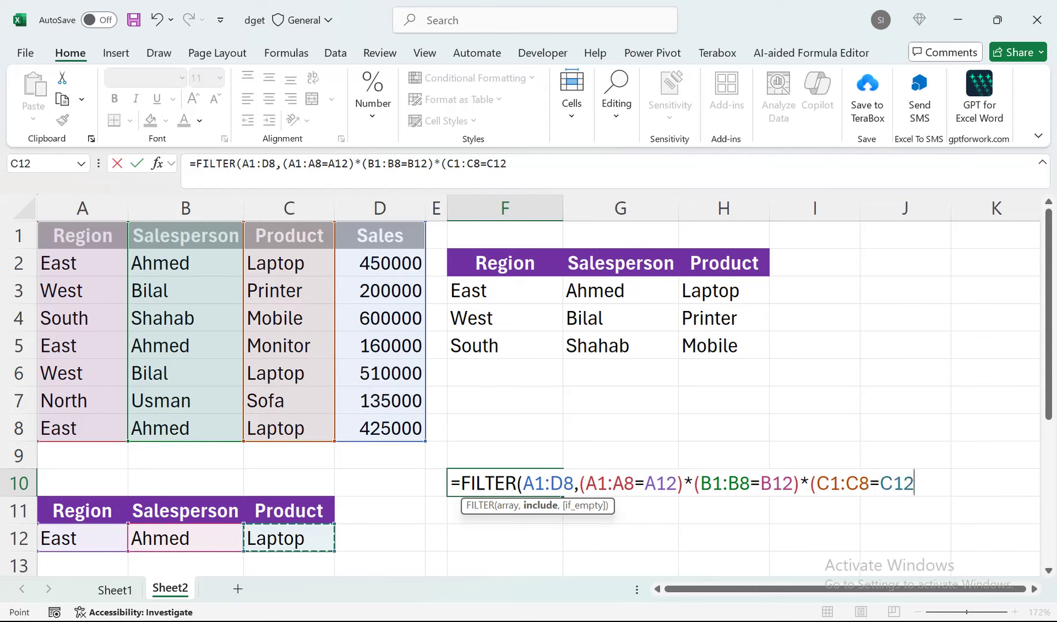
text(_)
key(BackSpace)
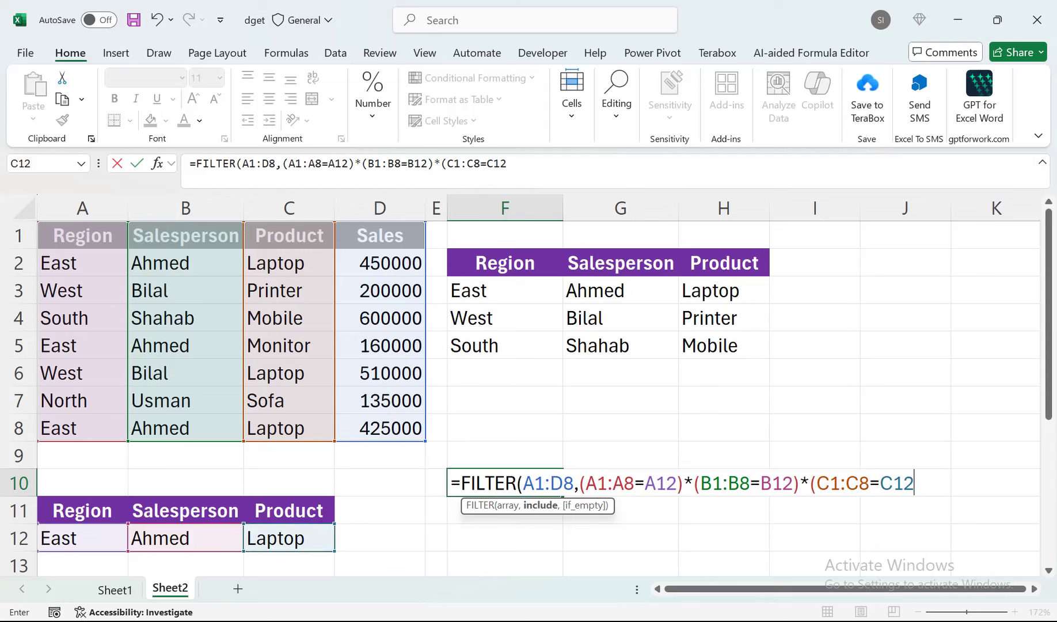
text()))
key(F2)
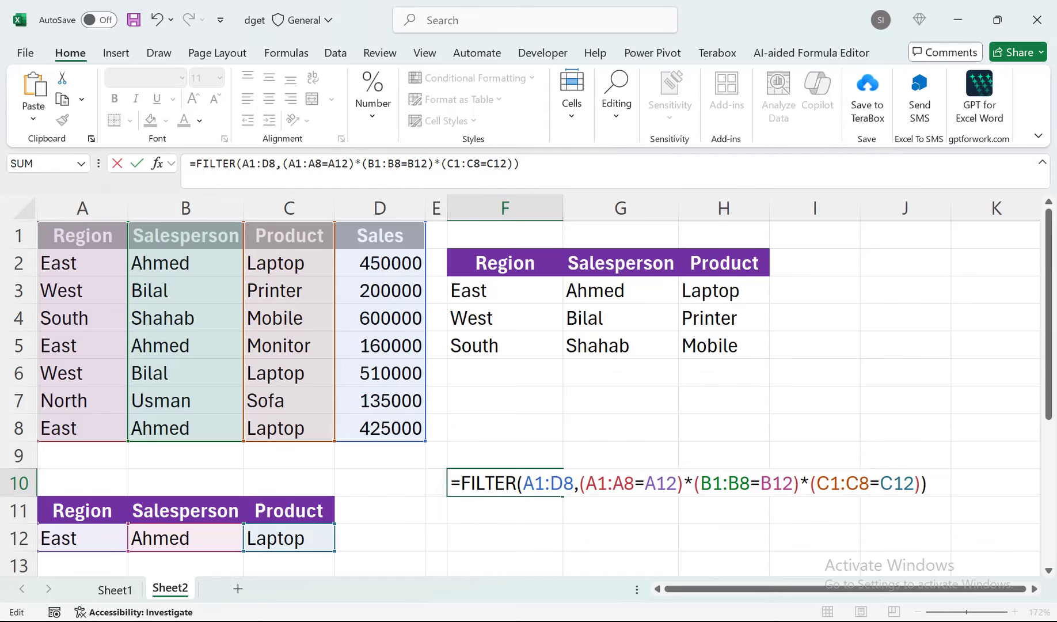
key(Return)
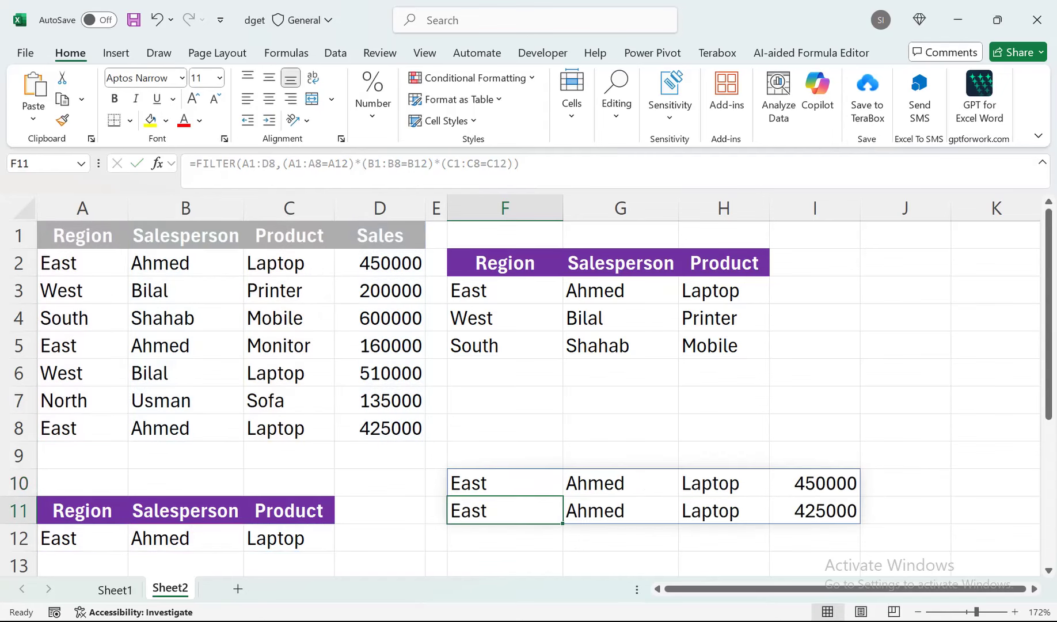
Select the FILTER formula's spilled results in F10:I11 and clear them.
key(Up)
key(ctrl+shift+Right)
key(ctrl+shift+Down)
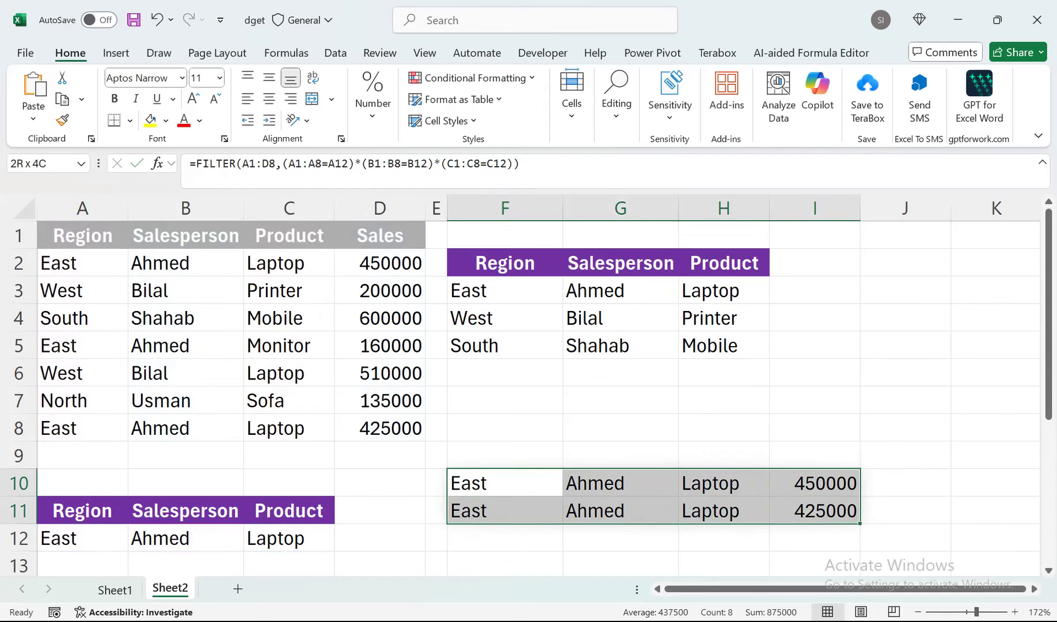
key(Delete)
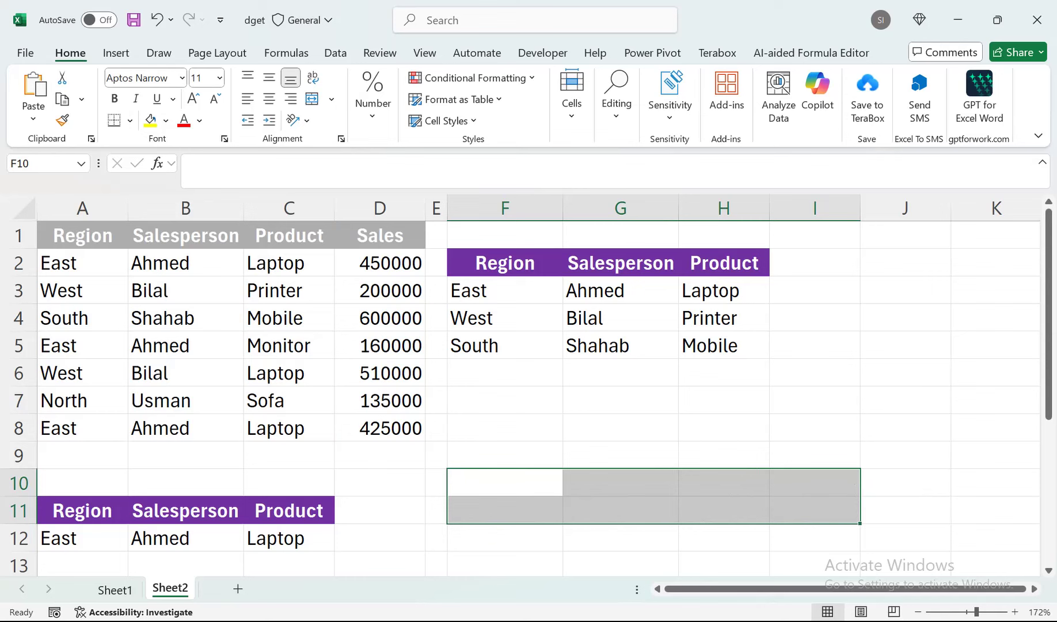
Try =DGET(A1:D8,"Sales",F2:H5) in F8 with the multi-row criteria table, and clear the formula from the cell.
click(380, 428)
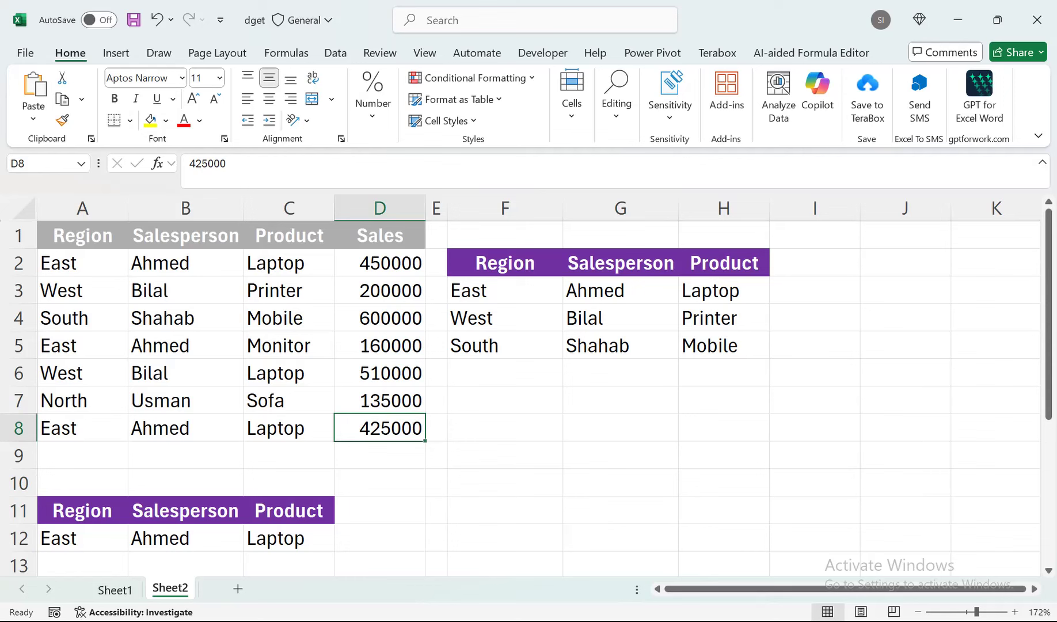
click(505, 427)
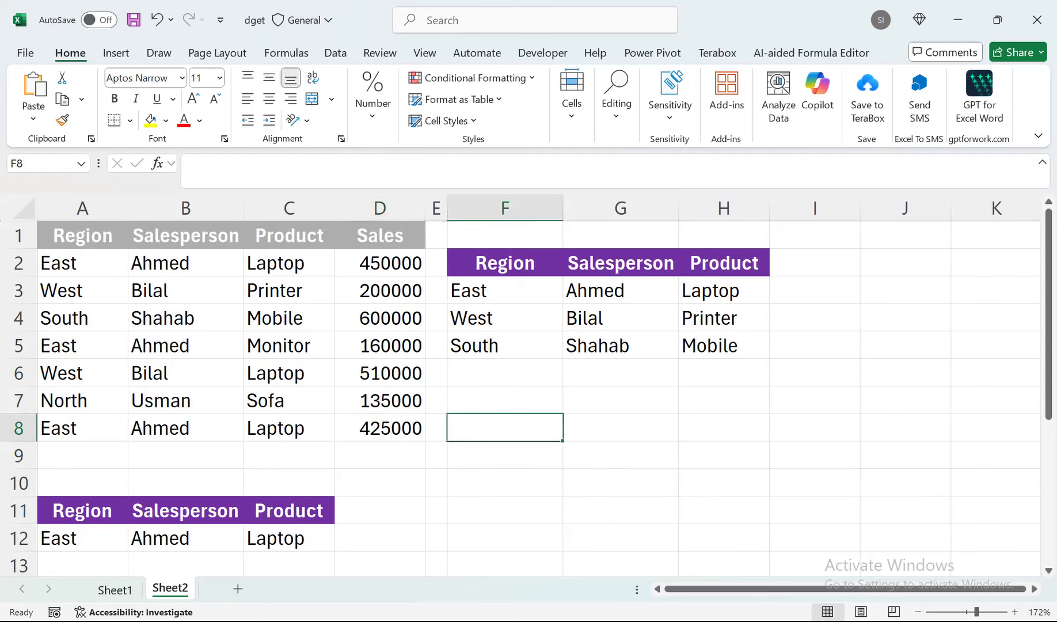
text(=dg)
key(Tab)
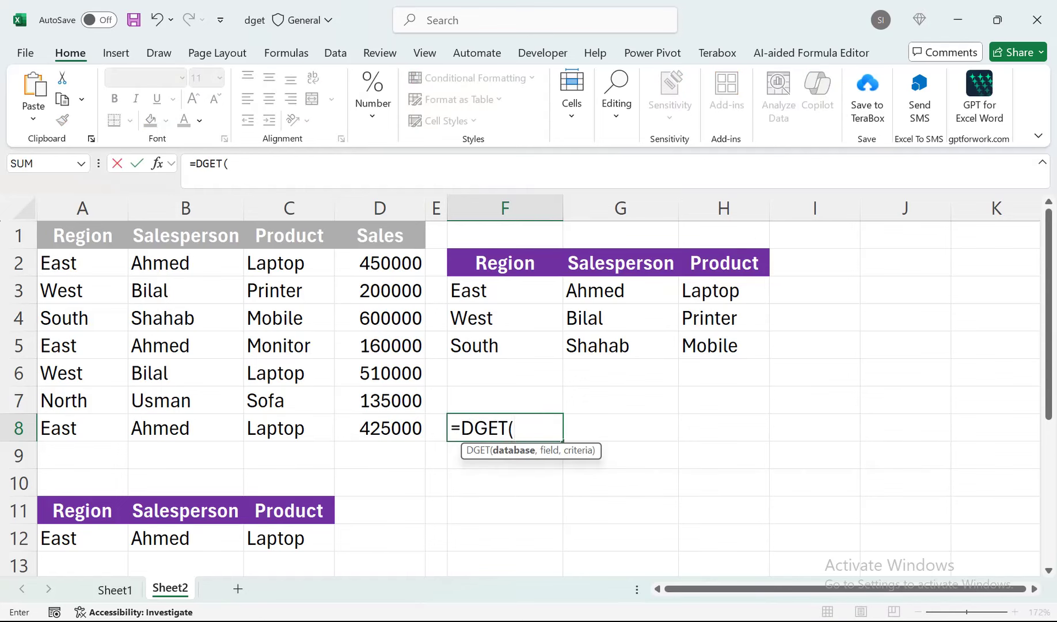
drag(391, 427, 69, 236)
text(,)
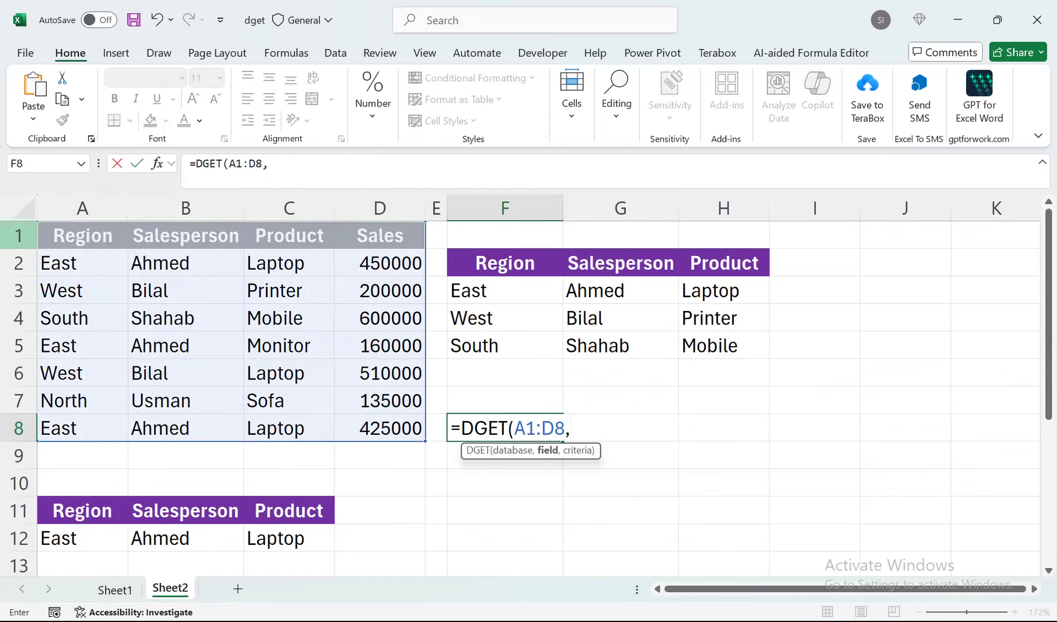
text("Sales)
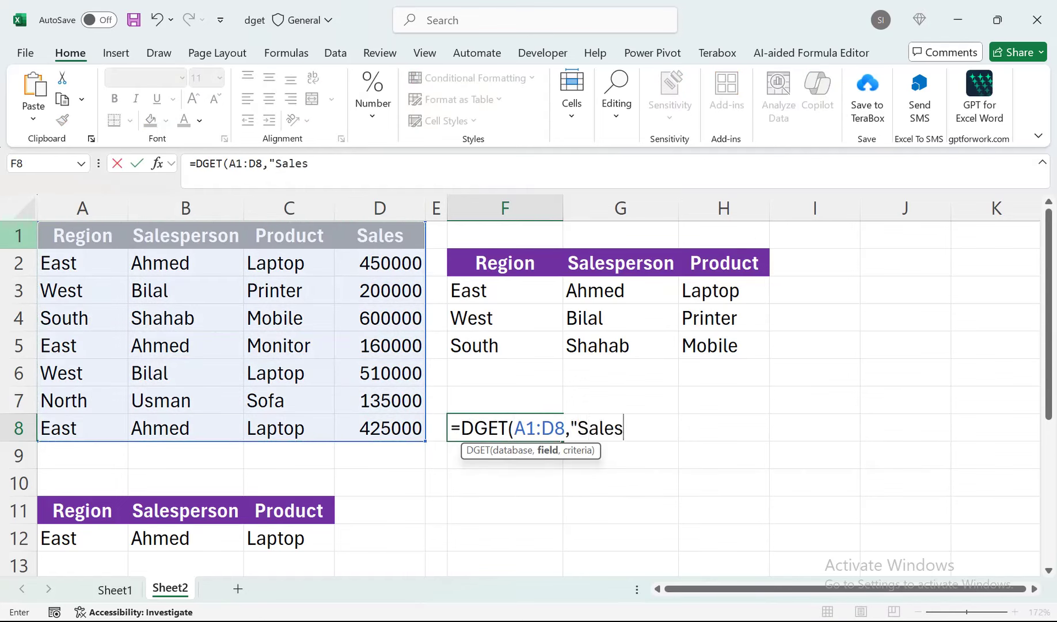
text(",)
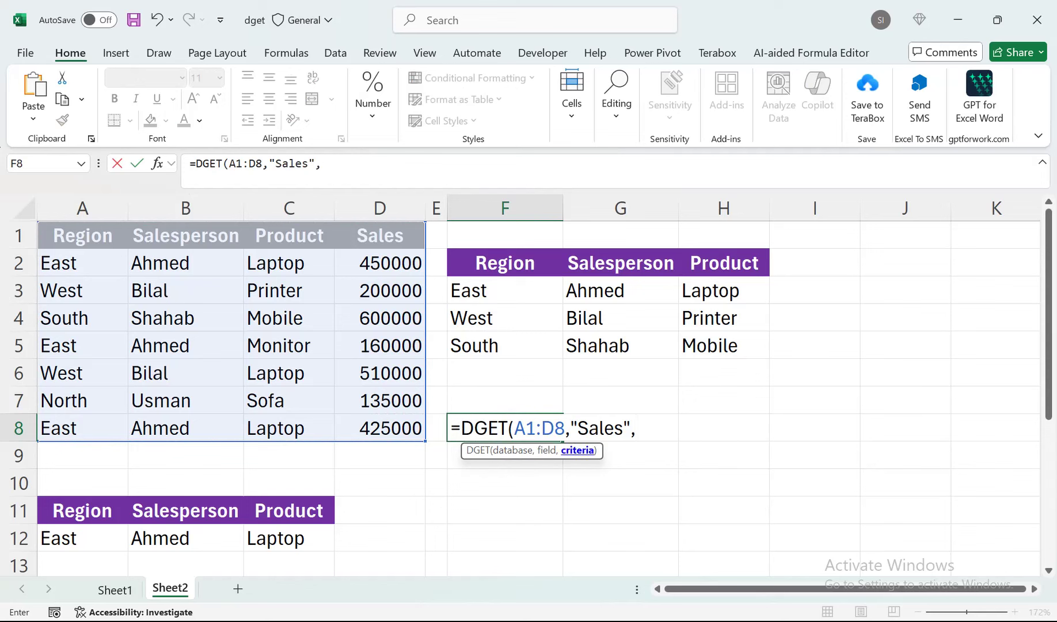
drag(489, 289, 760, 351)
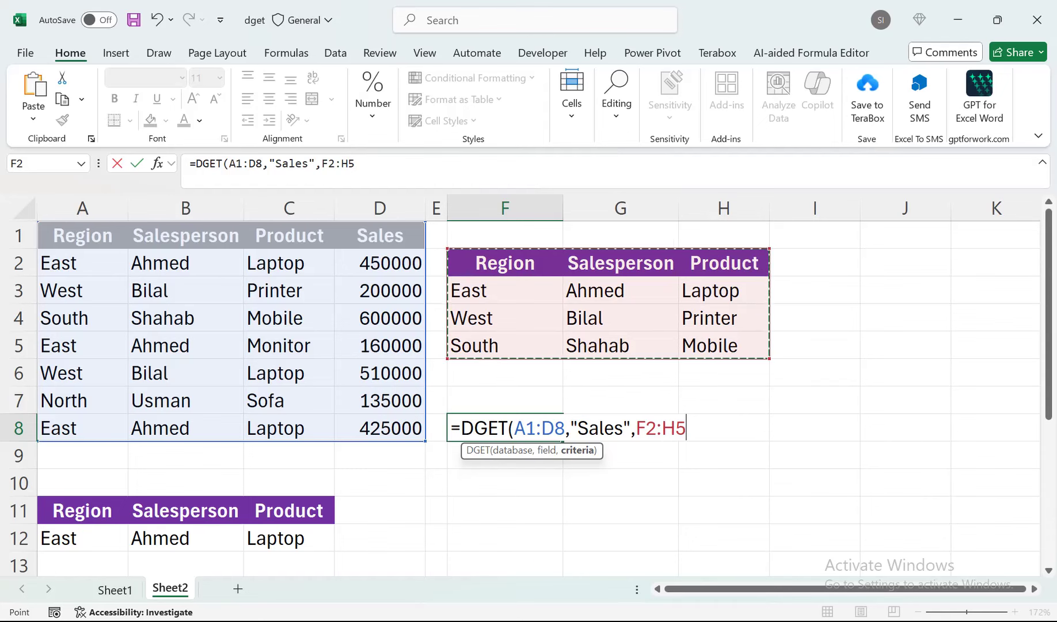
text())
key(Return)
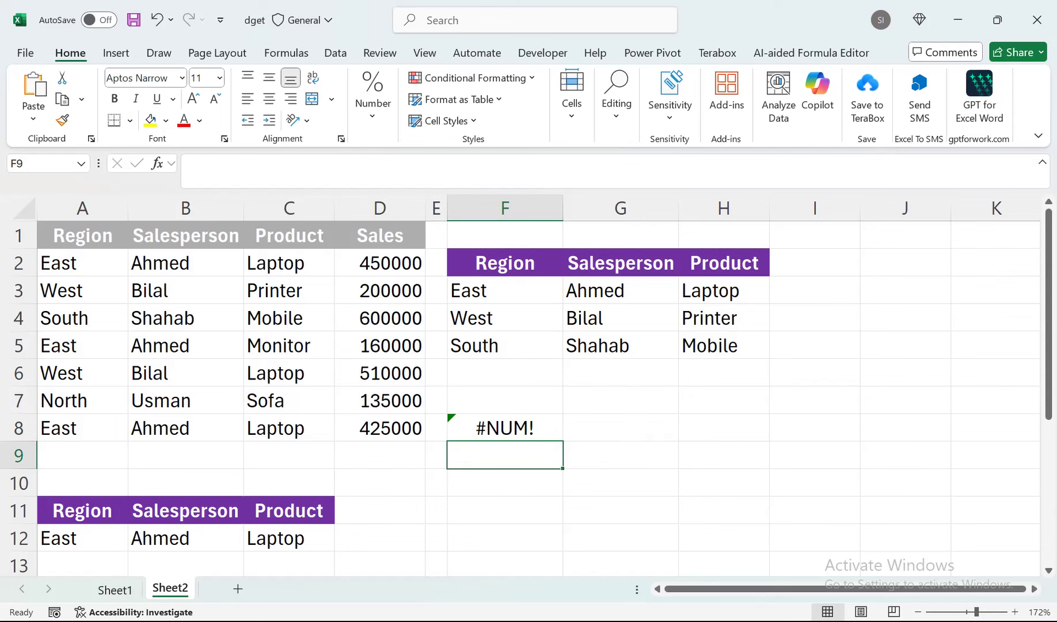
click(505, 428)
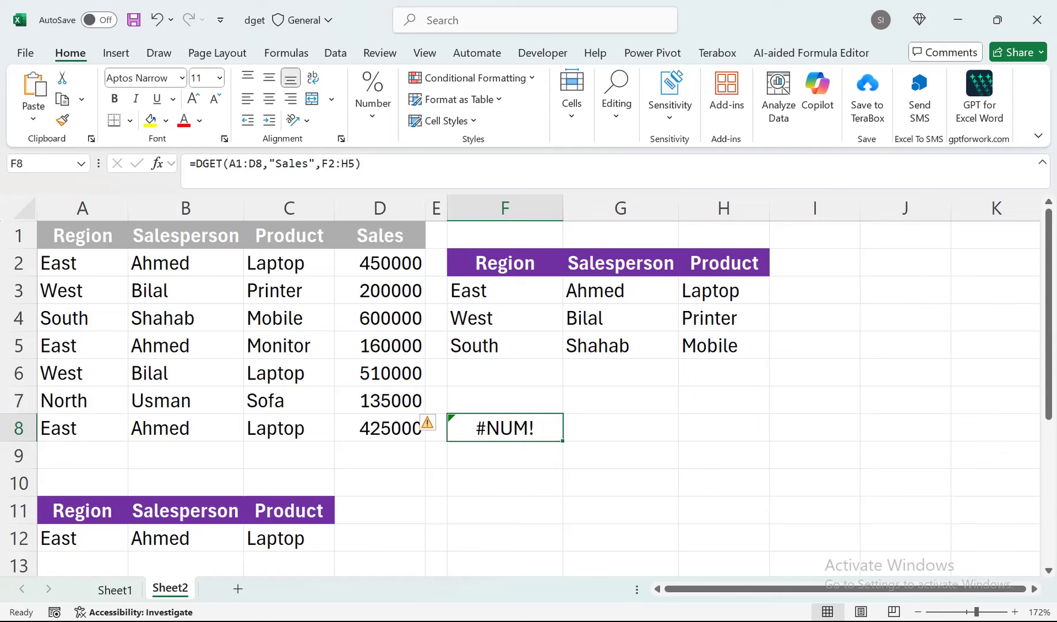
key(Delete)
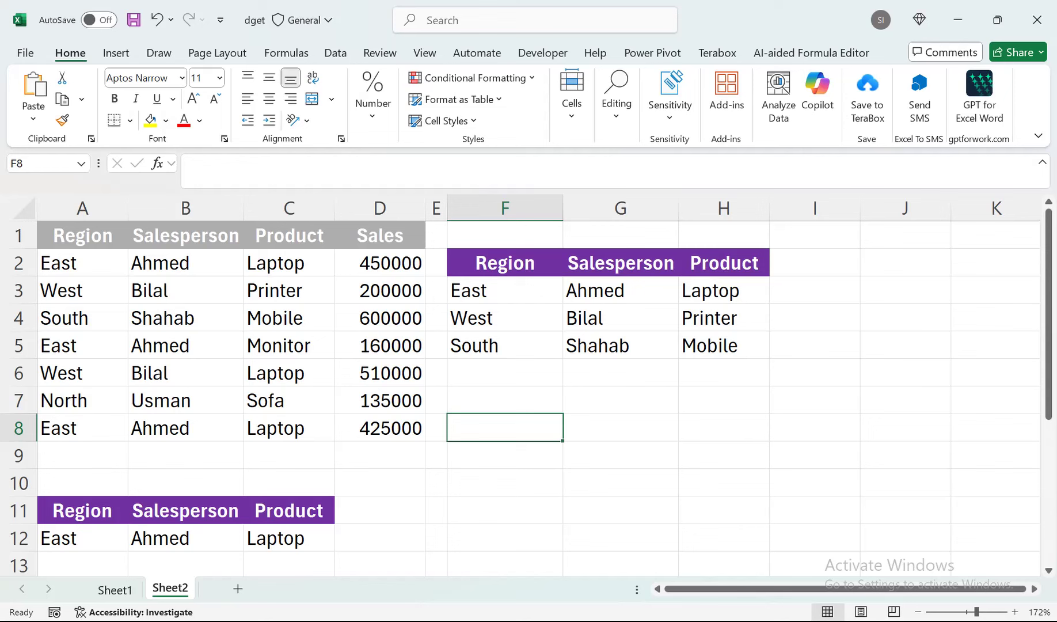
text(=)
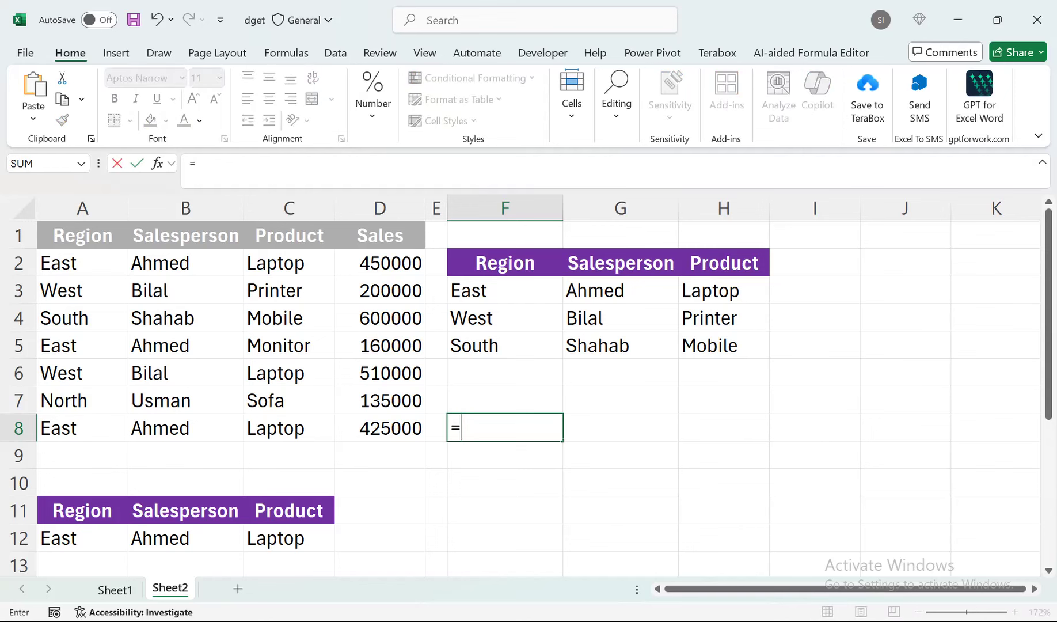
text(filte)
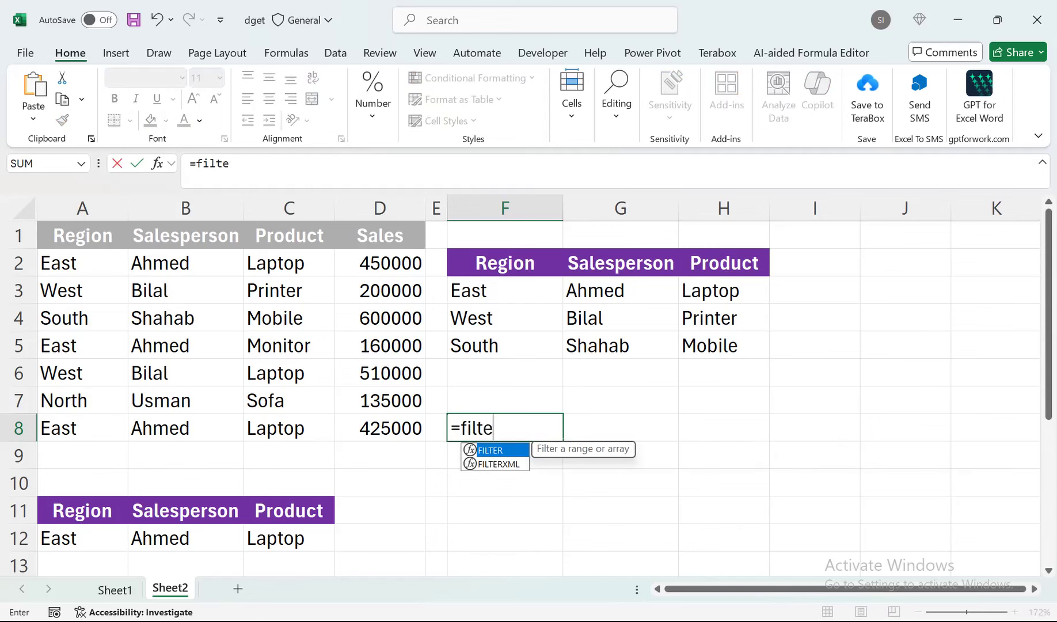
key(Escape)
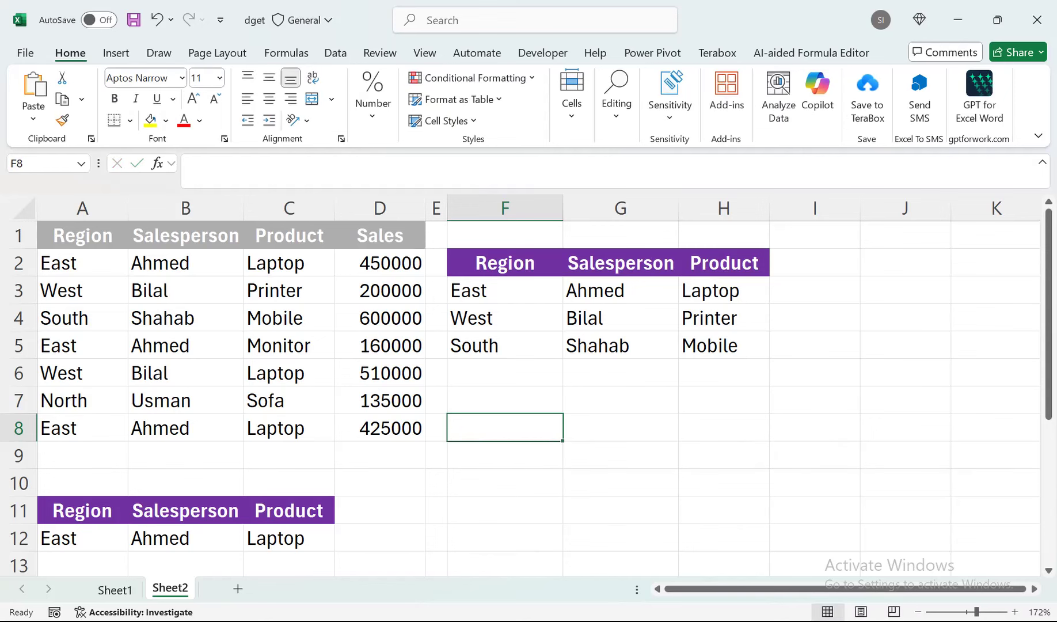
Start a FILTER formula in F8 with the data rows A2:D8, excluding the headers, as the array.
text(=fil)
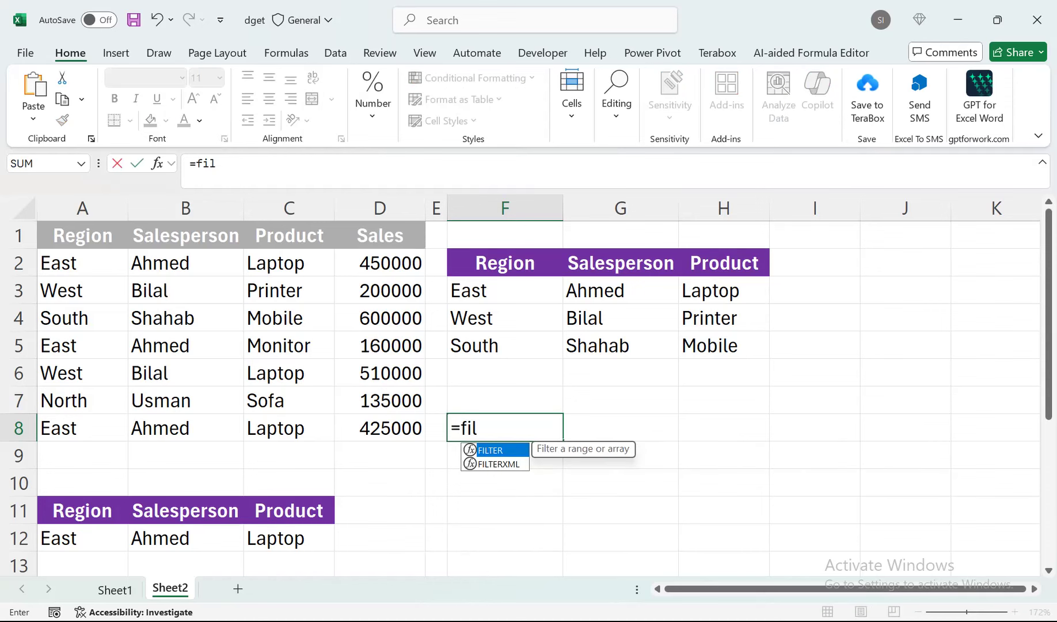
key(Tab)
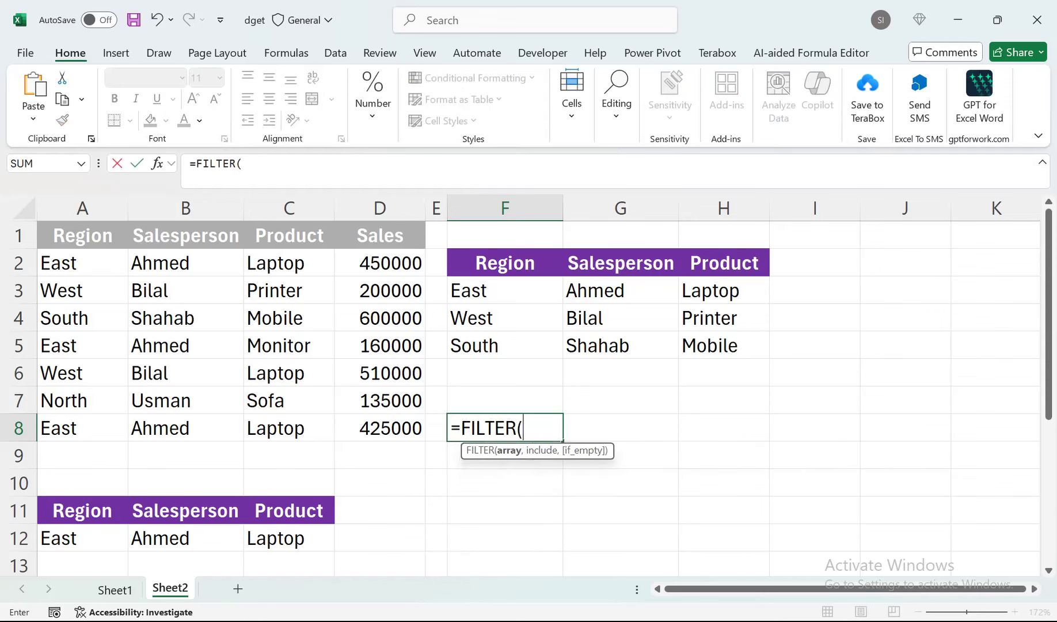
key(ctrl+Left)
key(ctrl+a)
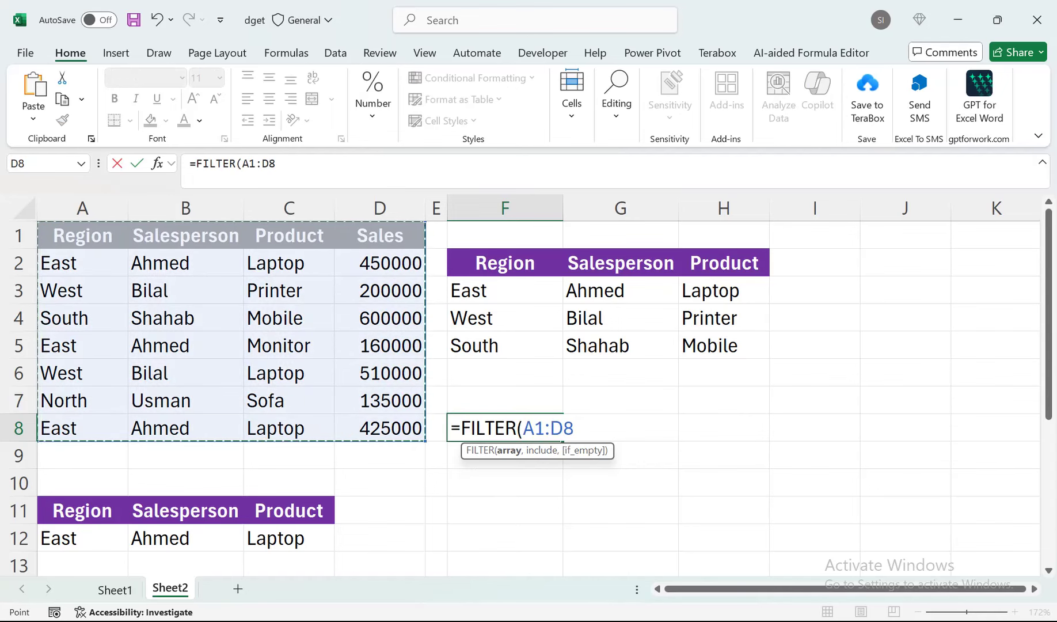
drag(69, 263, 417, 435)
text(,)
Nest a COUNTIFS function as the include argument of the FILTER formula in F8.
text(on)
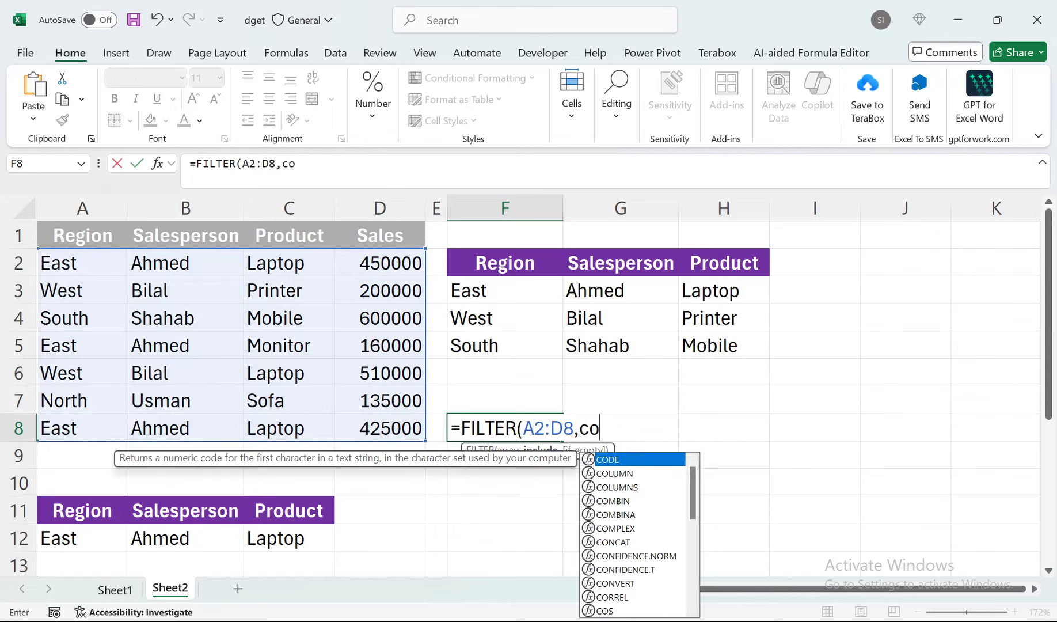
key(BackSpace)
key(BackSpace)
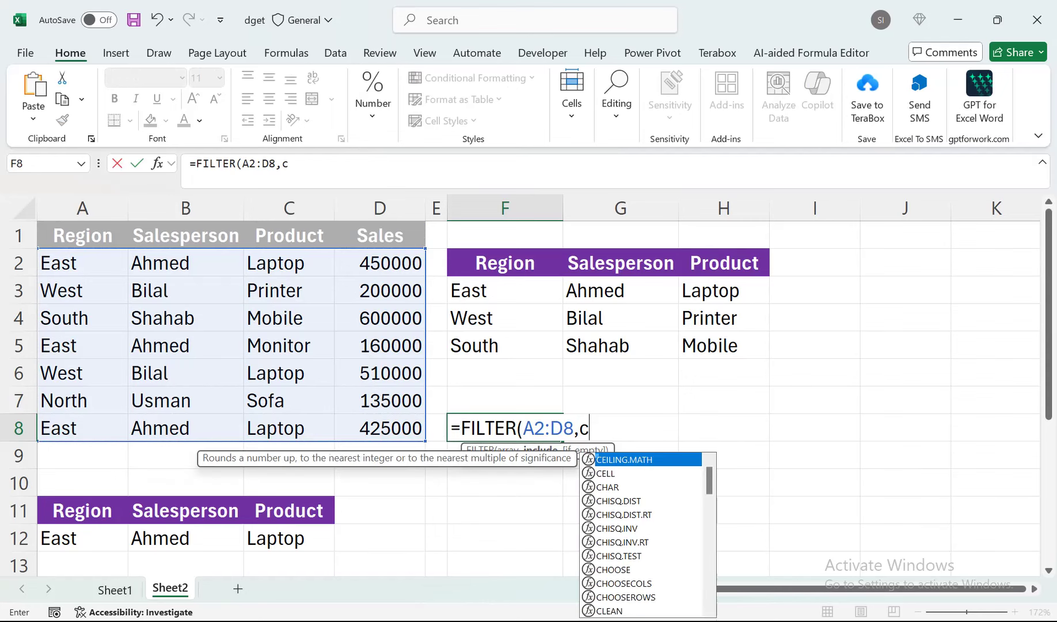
key(Escape)
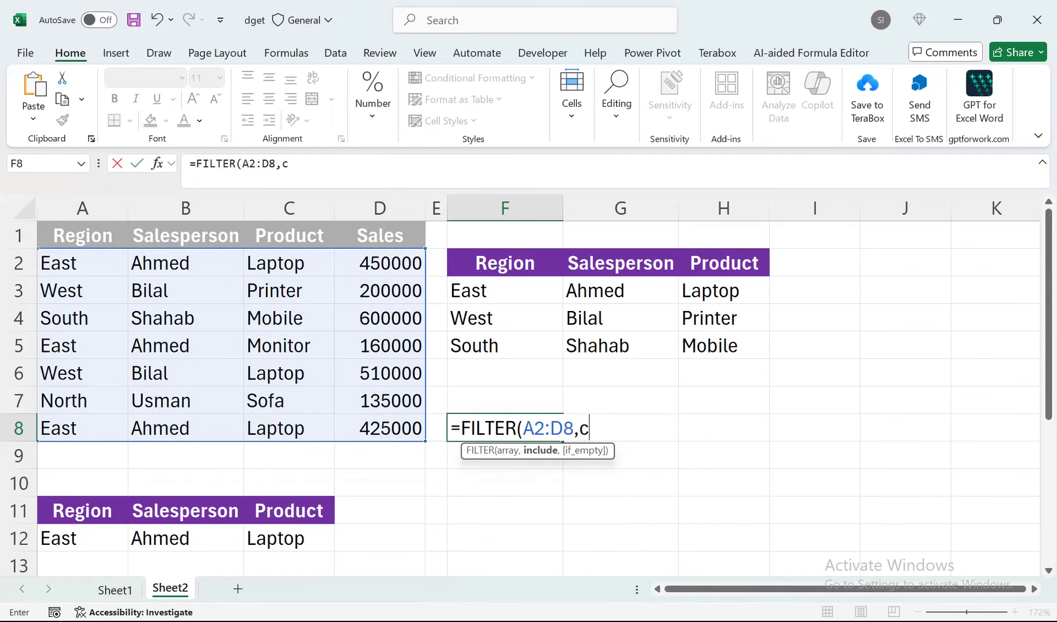
key(BackSpace)
text(COUNT)
key(Down)
key(Down)
key(Down)
key(Down)
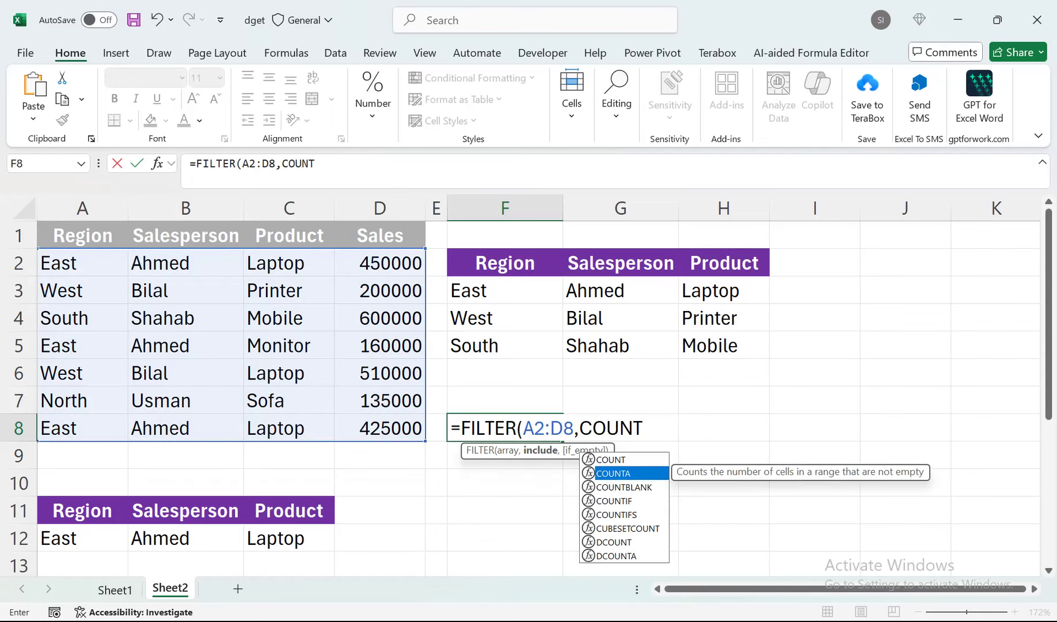
key(Tab)
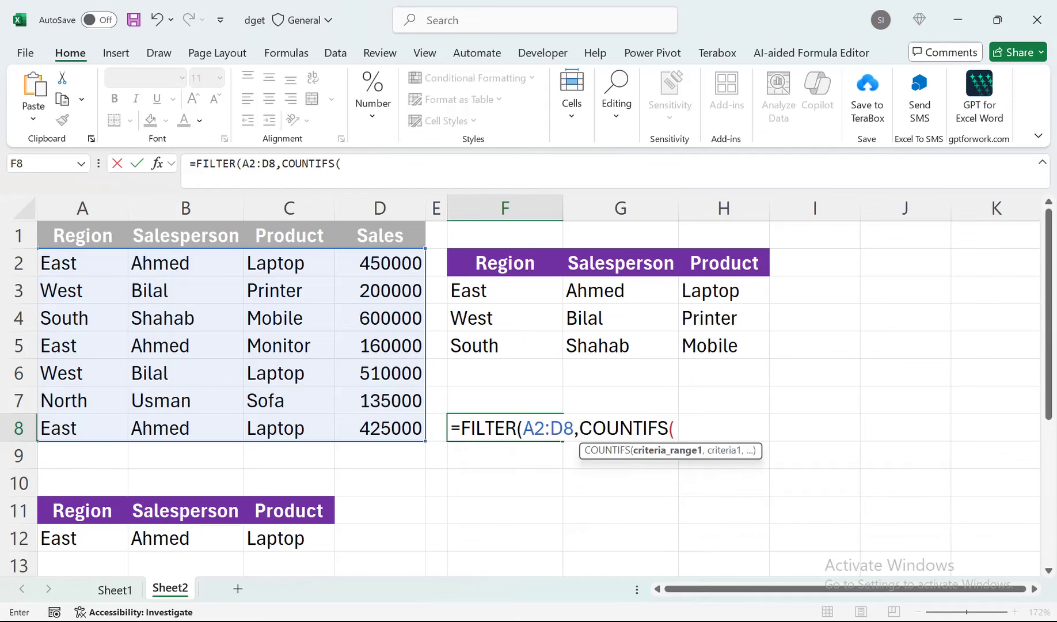
Set the Region criteria cells F3:F5 as the first criteria range of COUNTIFS.
click(505, 291)
drag(505, 290, 535, 348)
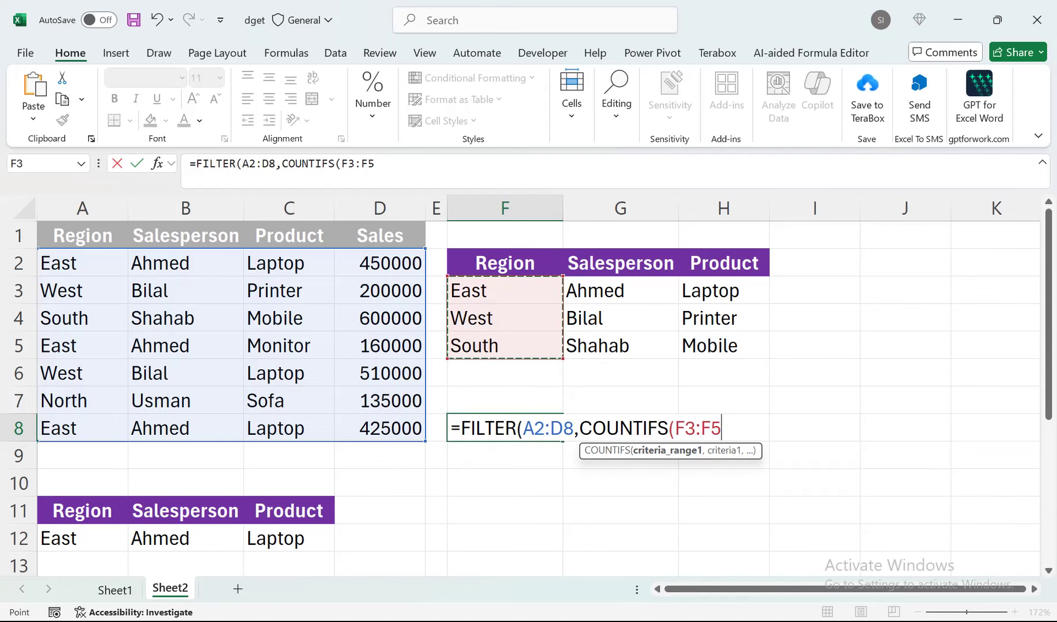
text(,)
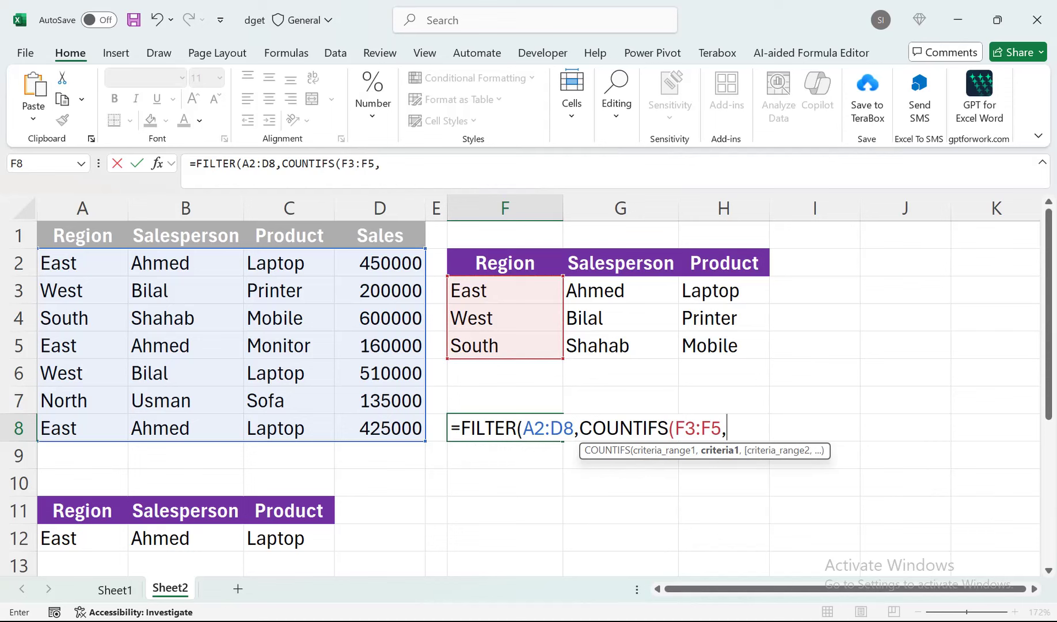
Set A2:A8 as the first COUNTIFS criteria, and add the Salesperson pair with range G3:G5 and criteria B2:B8.
drag(81, 263, 81, 427)
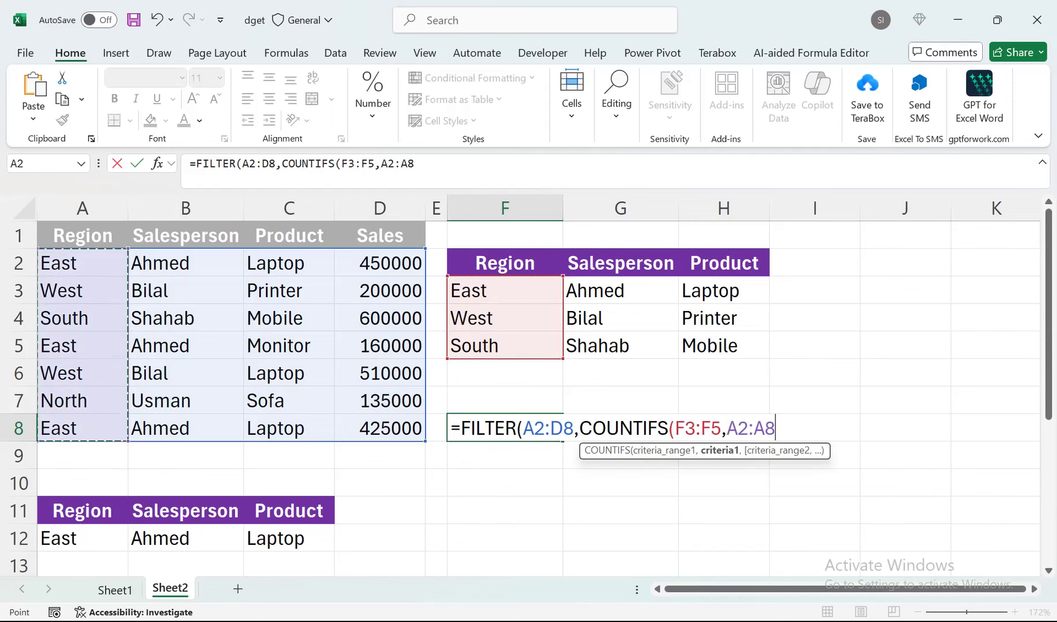
text(,)
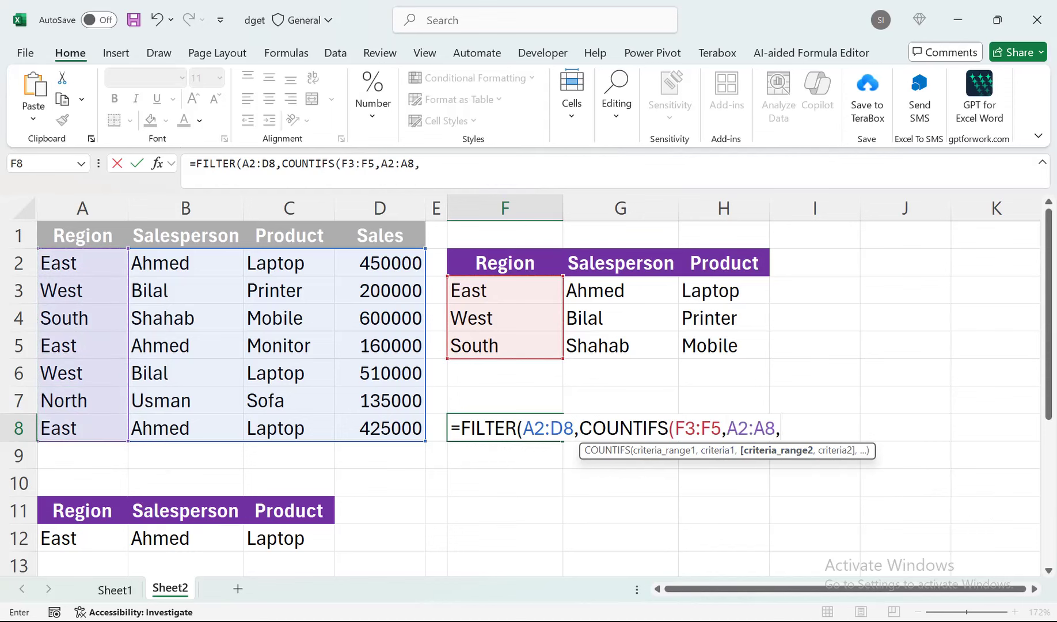
drag(619, 289, 671, 353)
text(,)
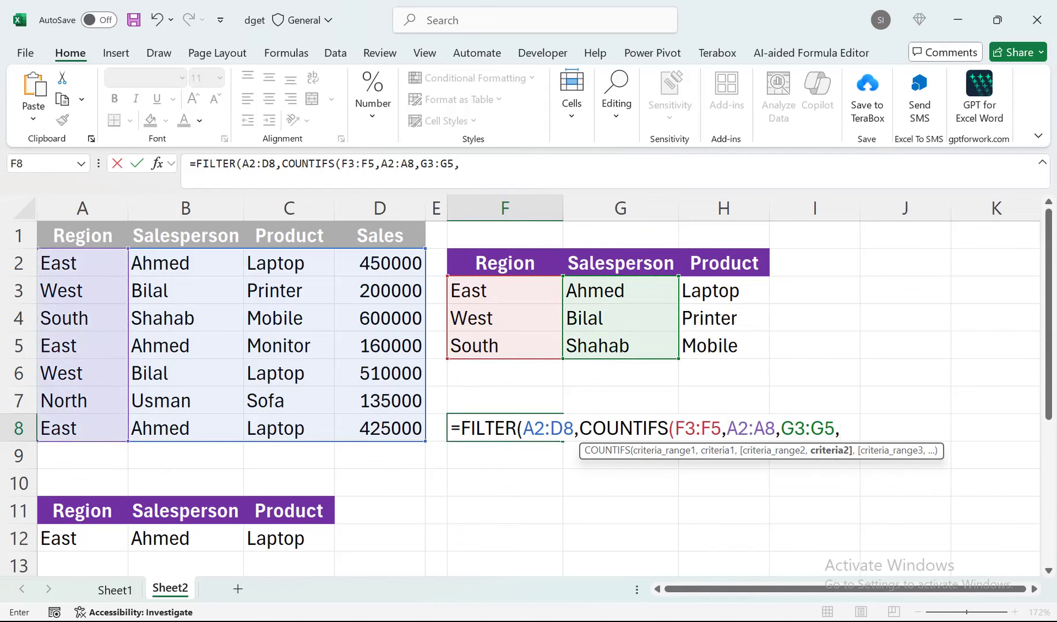
drag(184, 262, 184, 427)
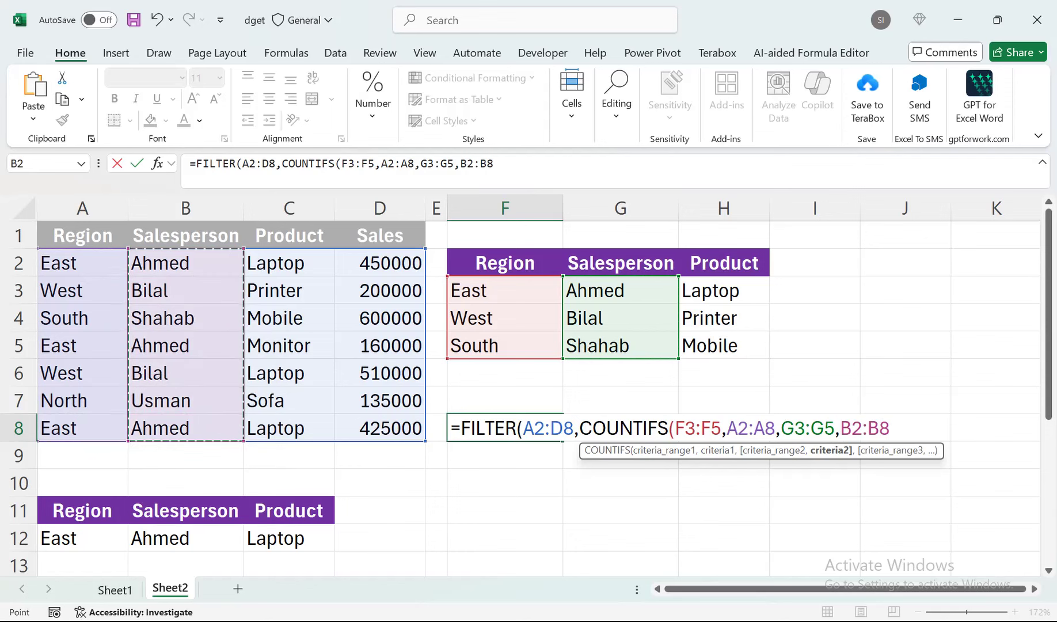
text(,)
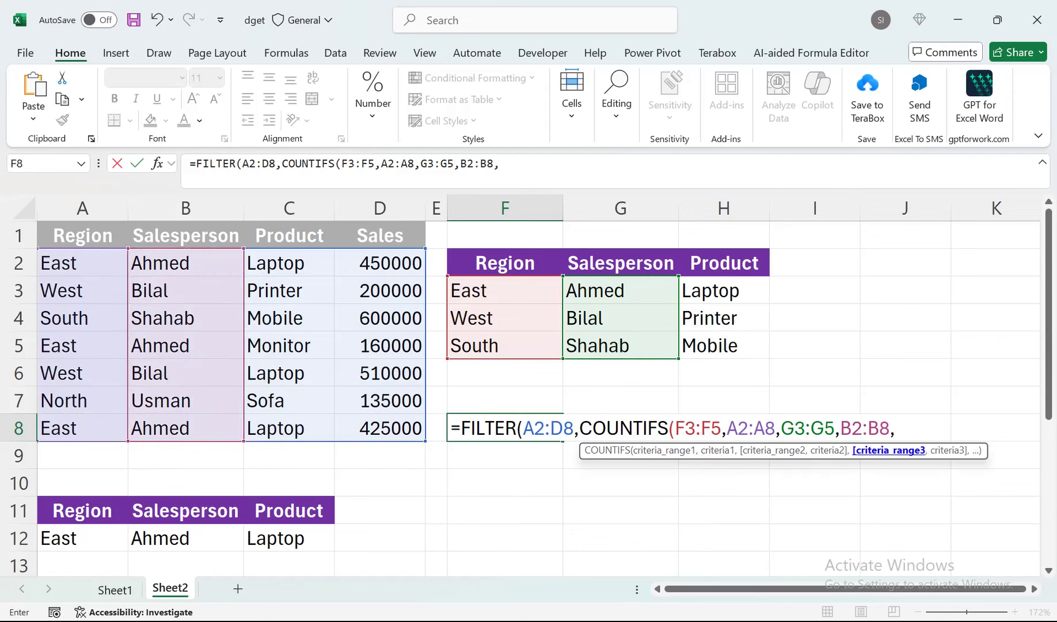
Add the Product pair H3:H5 and C2:C8 to COUNTIFS, and complete the FILTER condition with >0.
drag(722, 290, 749, 347)
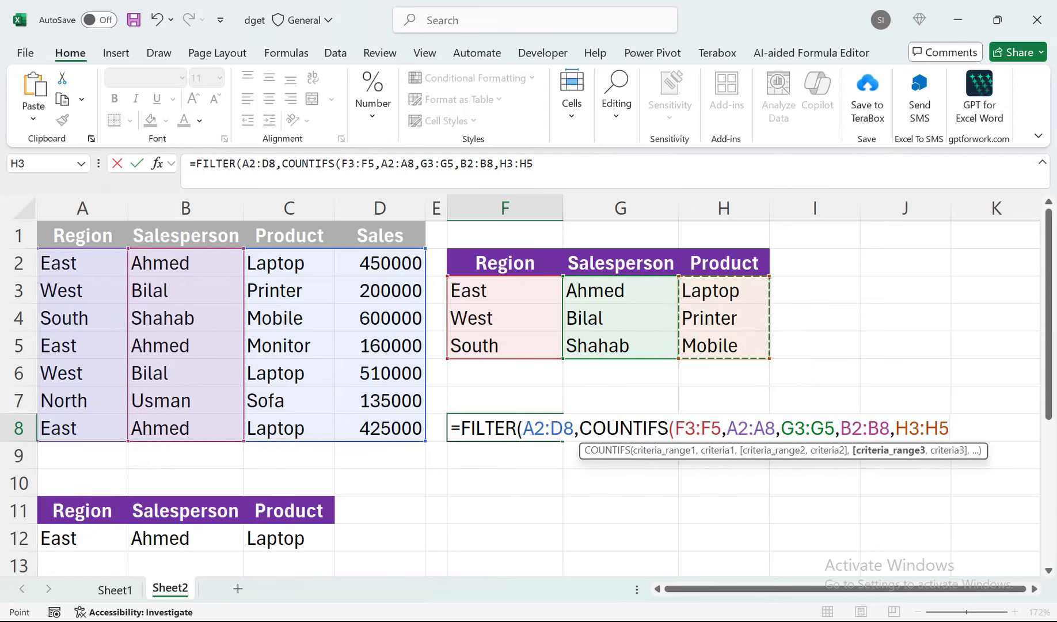
text(,)
drag(288, 263, 328, 436)
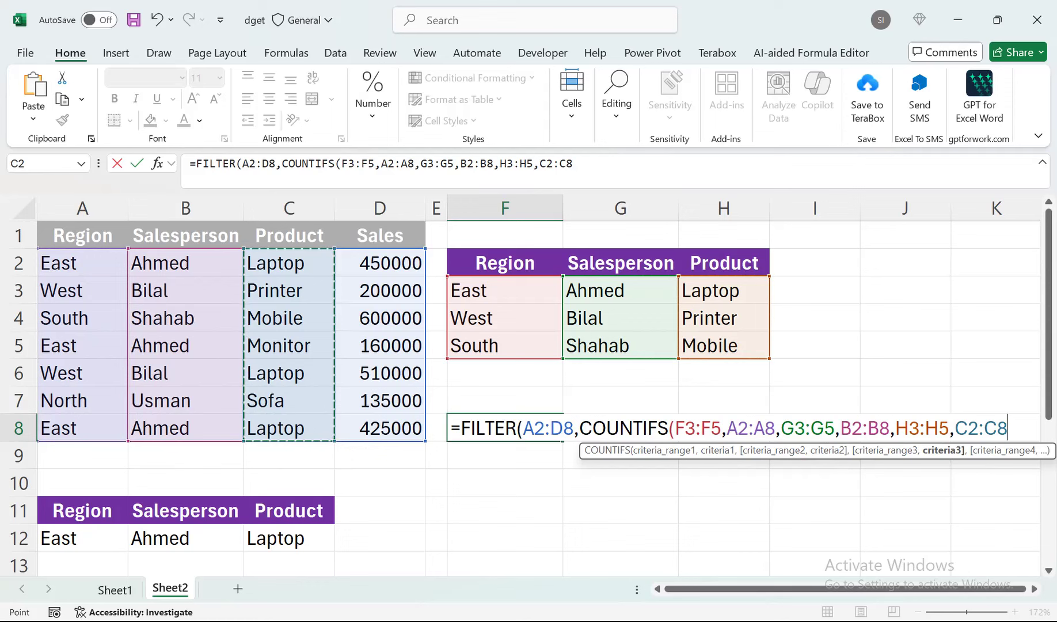
text())
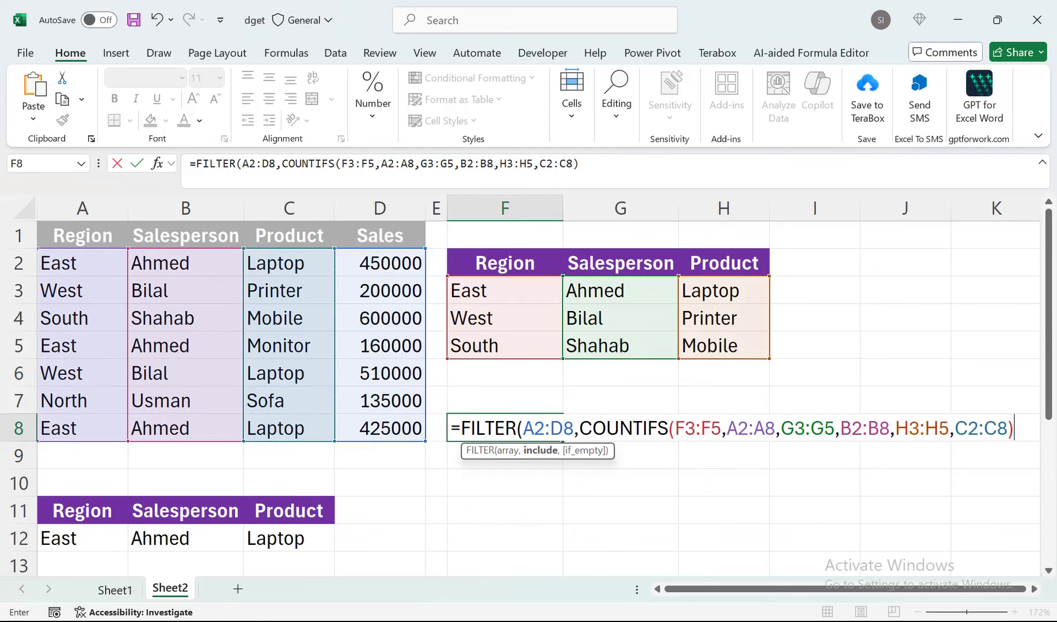
text(>0))
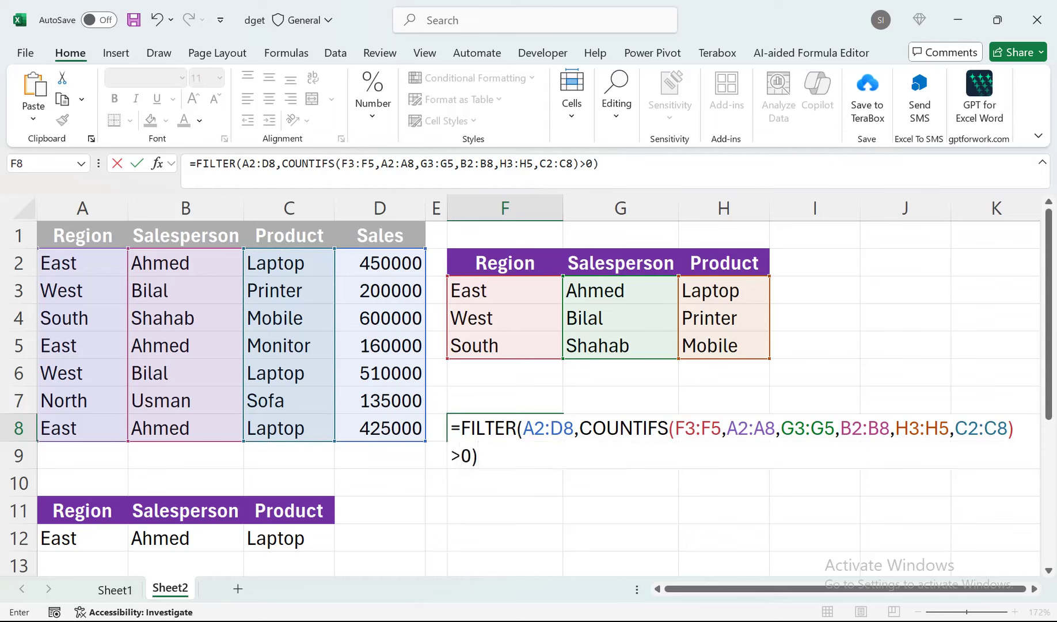
Enclose the COUNTIFS(...)>0 condition in its own parentheses and enter the FILTER formula in F8.
key(F2)
click(579, 428)
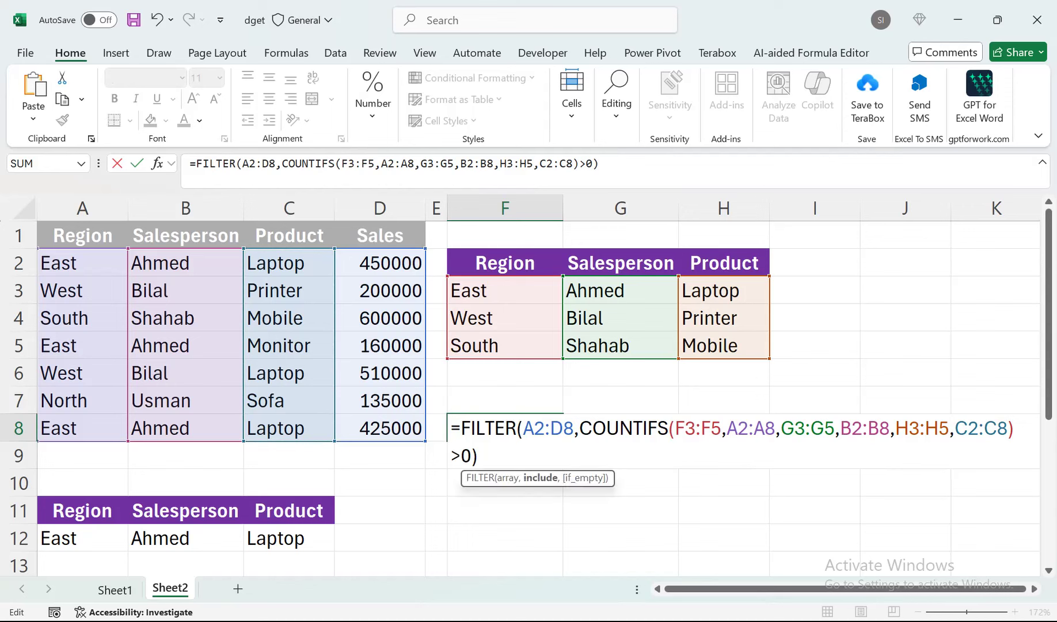
text(()
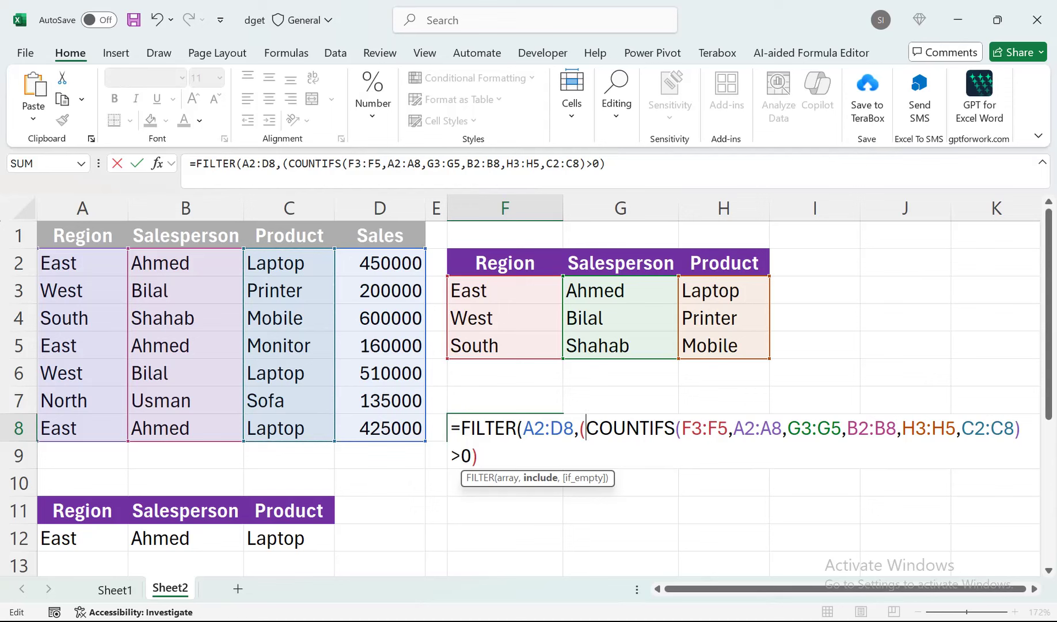
key(Left)
key(Down)
key(Left)
text())
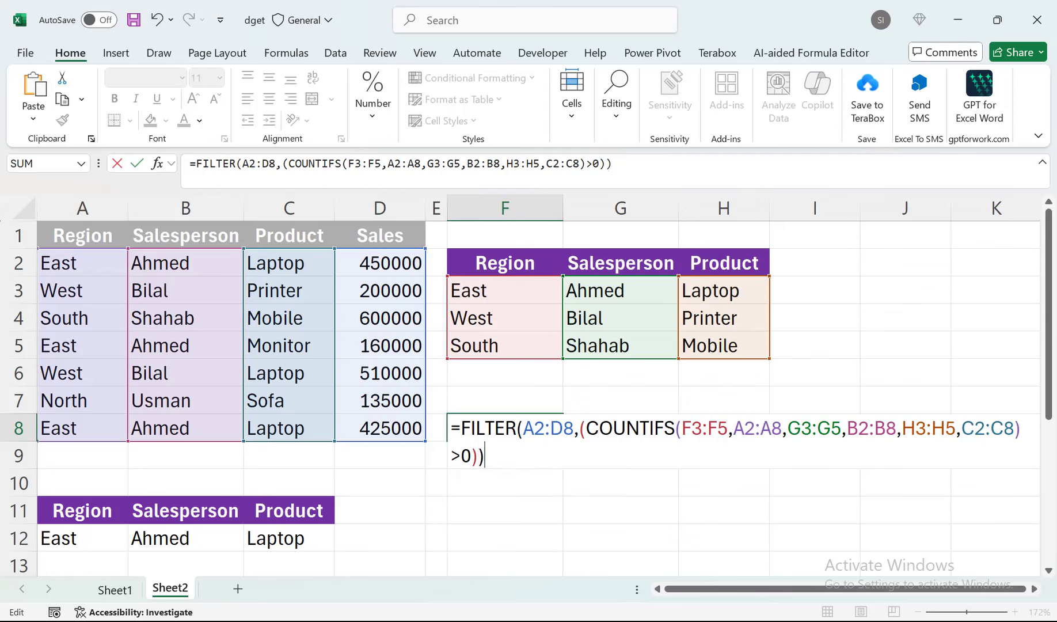
key(Return)
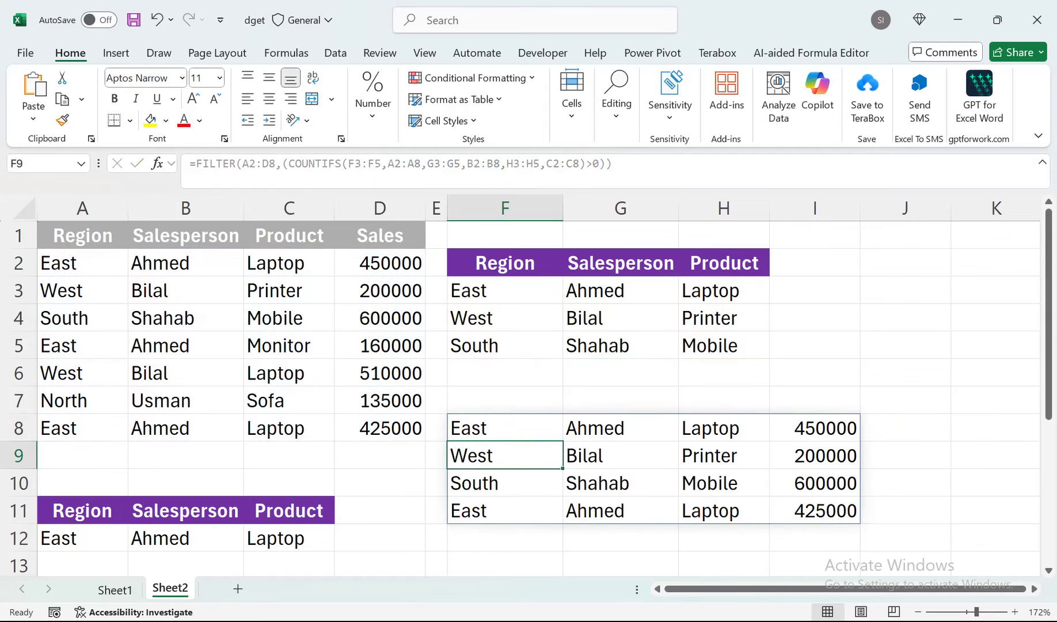
Review the criteria rows F3:H5 and clear the FILTER formula from F8.
drag(505, 291, 724, 345)
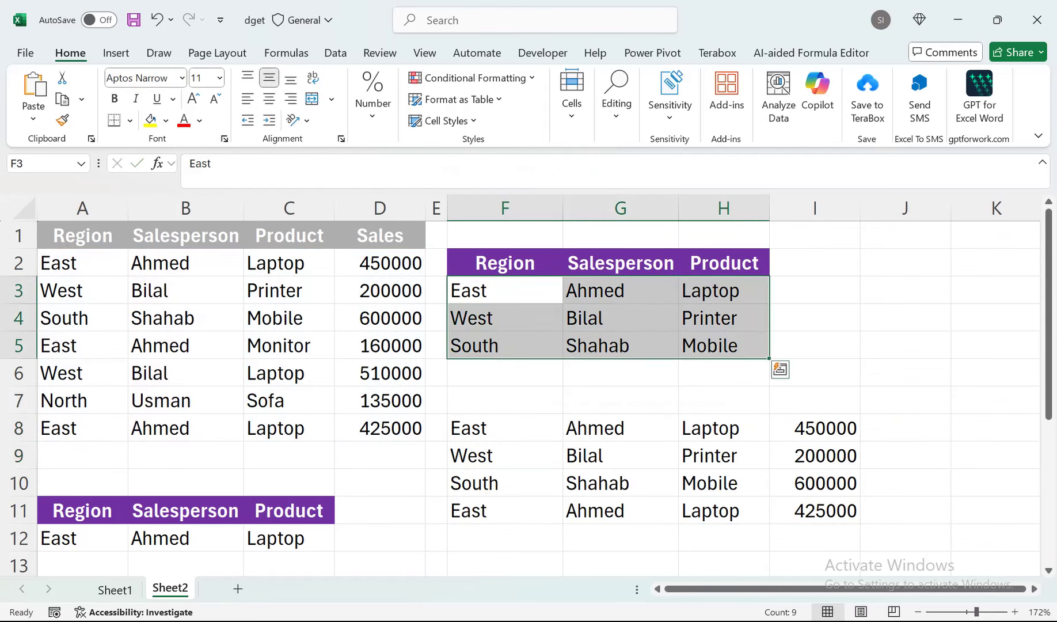
click(505, 428)
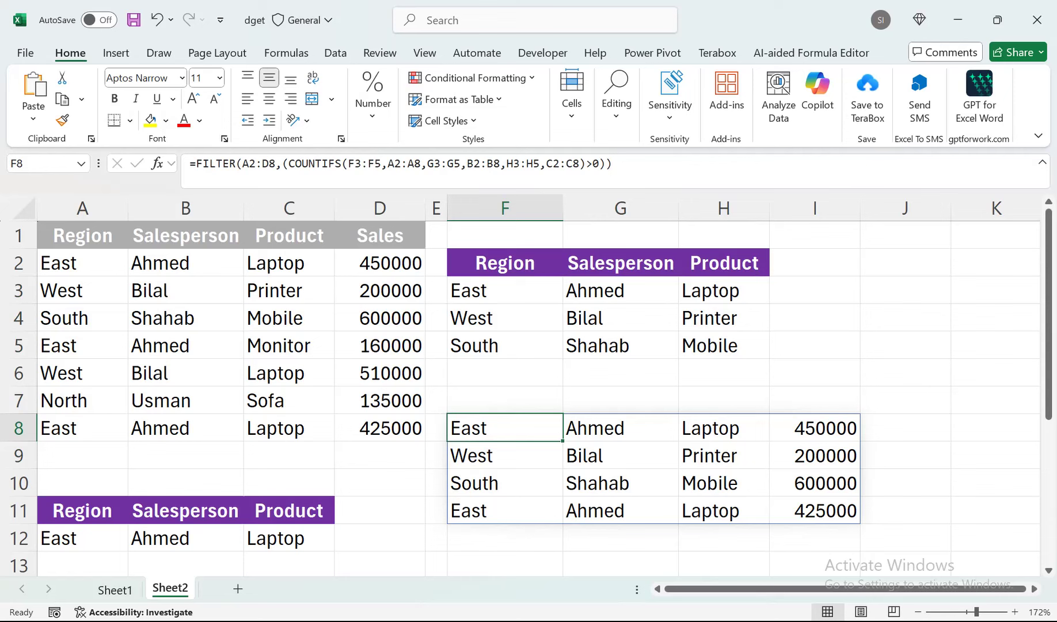
key(Delete)
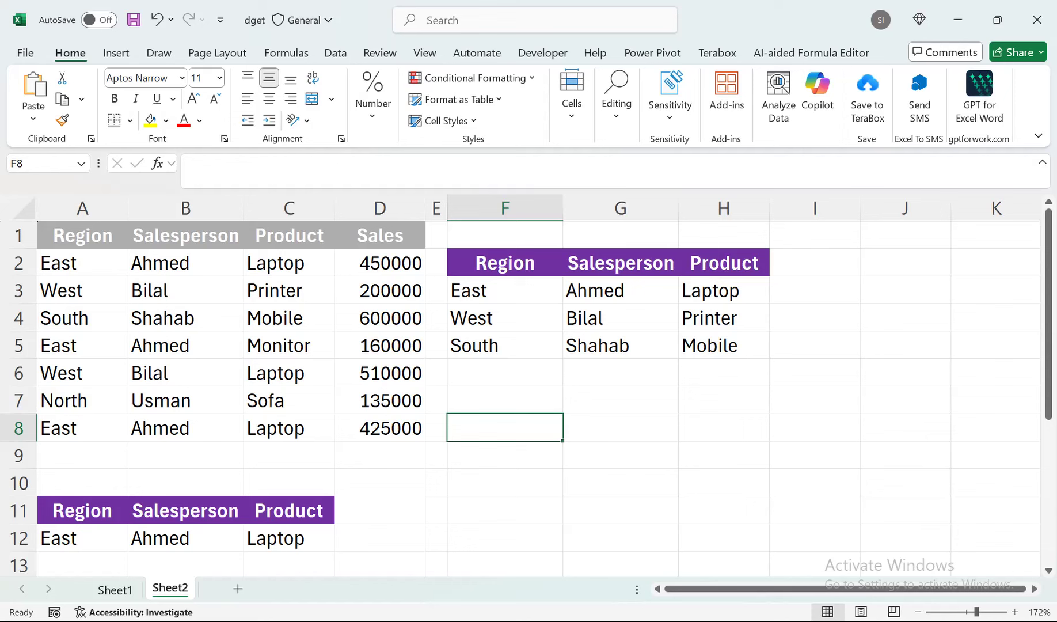
Start a DSUM formula in F11 with A1:D8 as the database and "Sales" as the field.
click(505, 510)
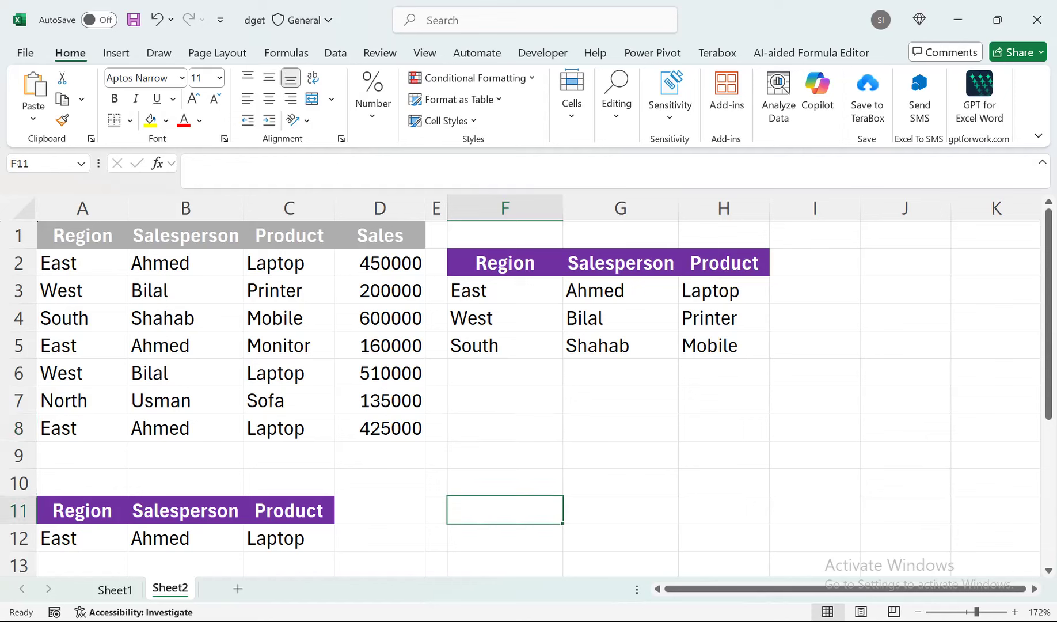
text(=DSUM()
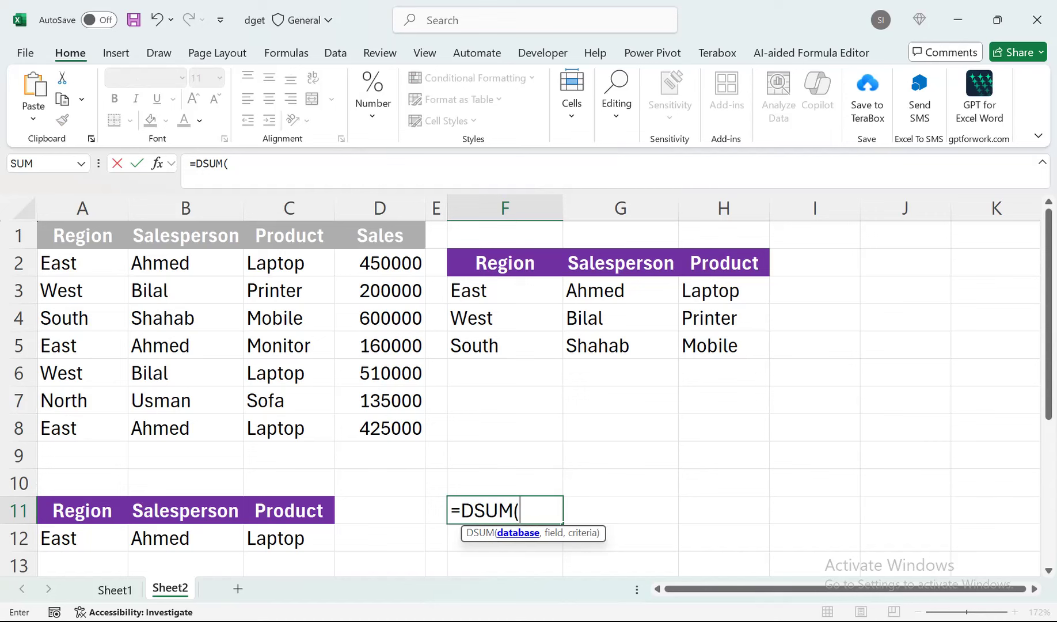
drag(391, 429, 57, 236)
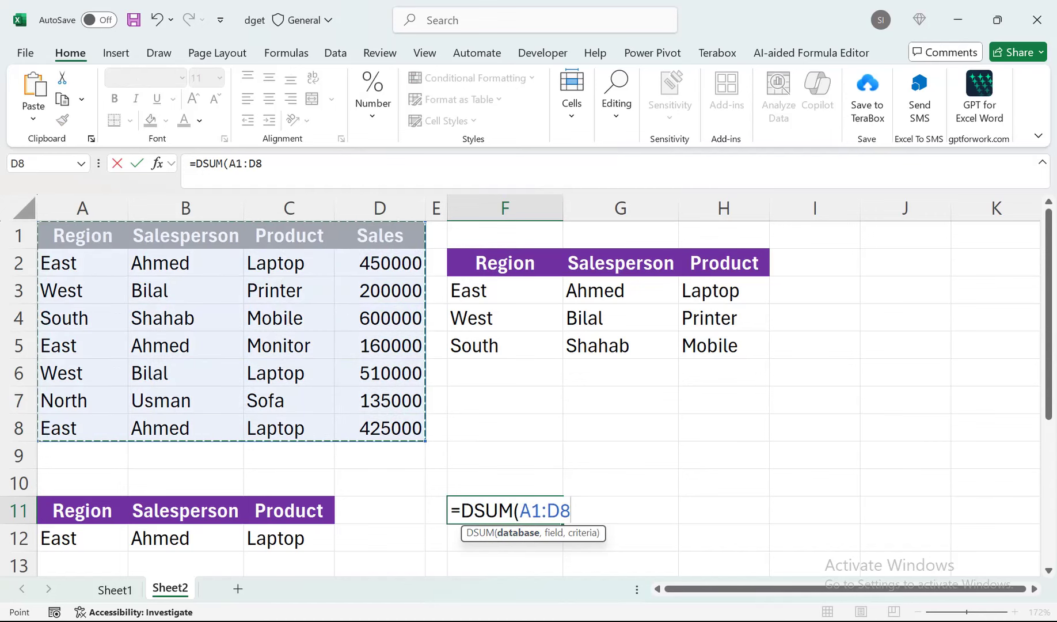
text(,)
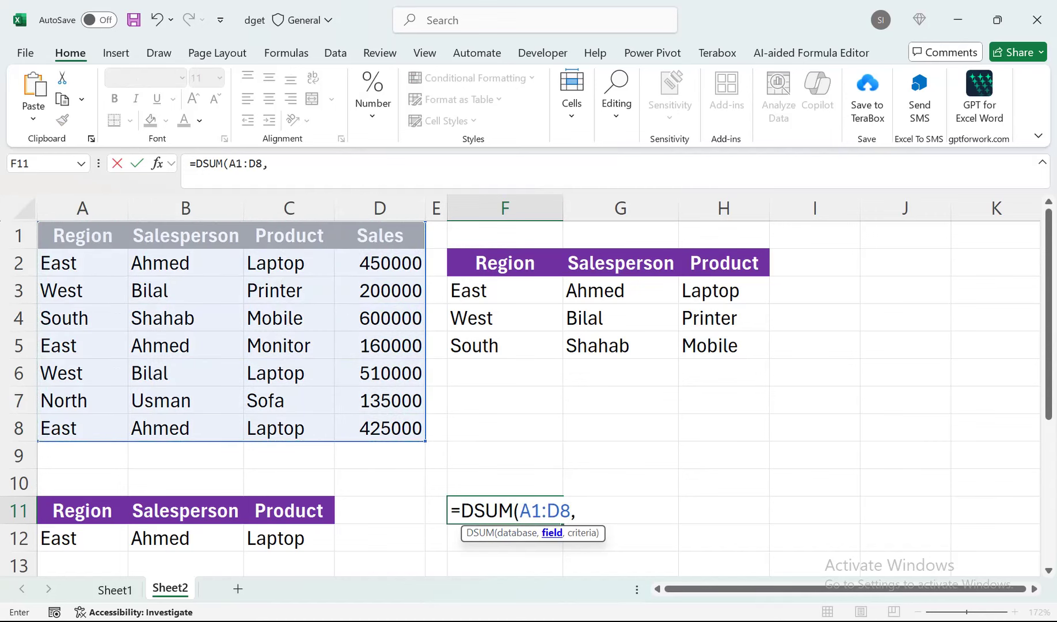
text("sALES)
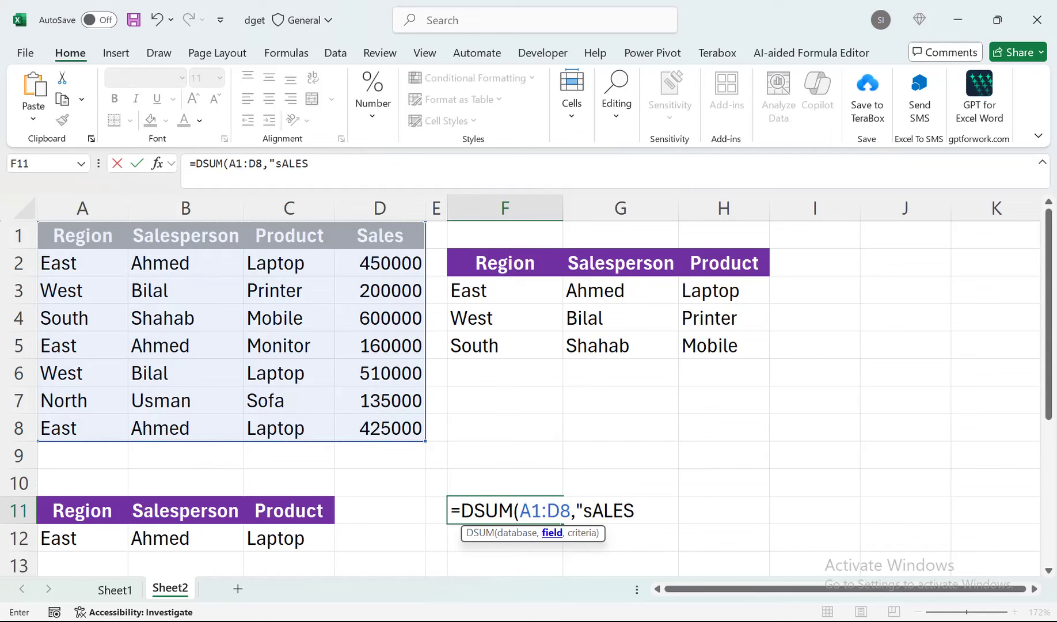
key(BackSpace)
key(BackSpace)
key(BackSpace)
key(BackSpace)
key(BackSpace)
text(Sa)
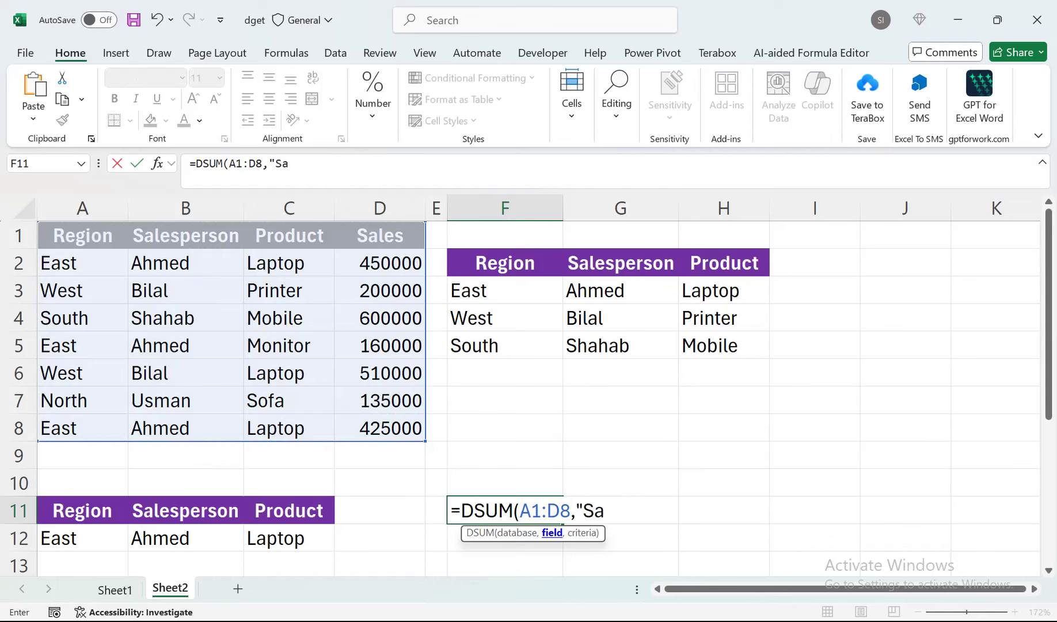
text(les",)
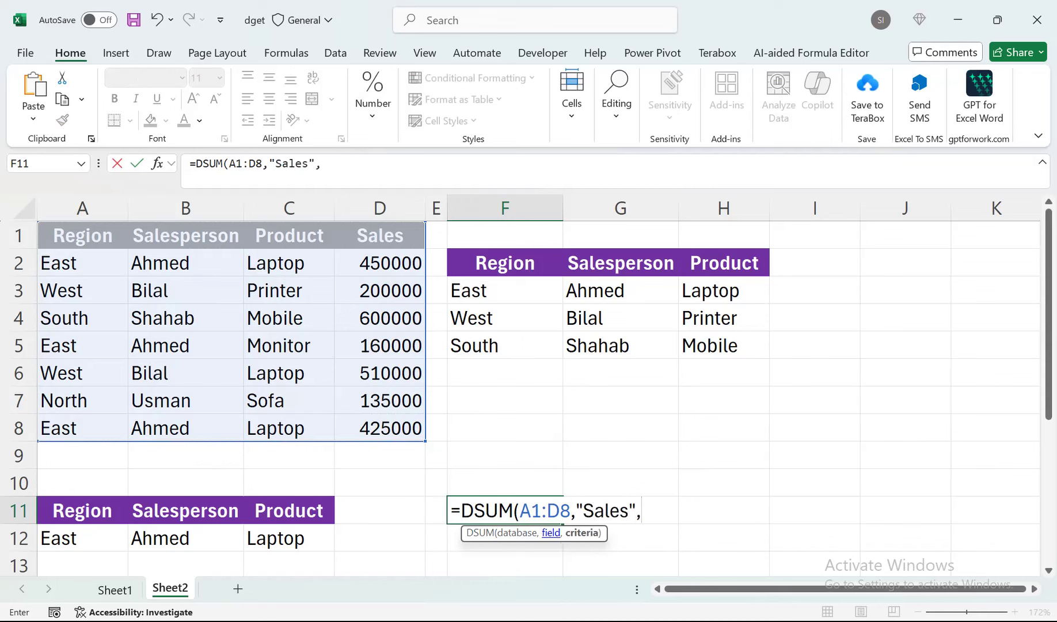
Set the single-row criteria table A11:C12 as the DSUM criteria and enter the formula.
drag(81, 511, 328, 544)
text())
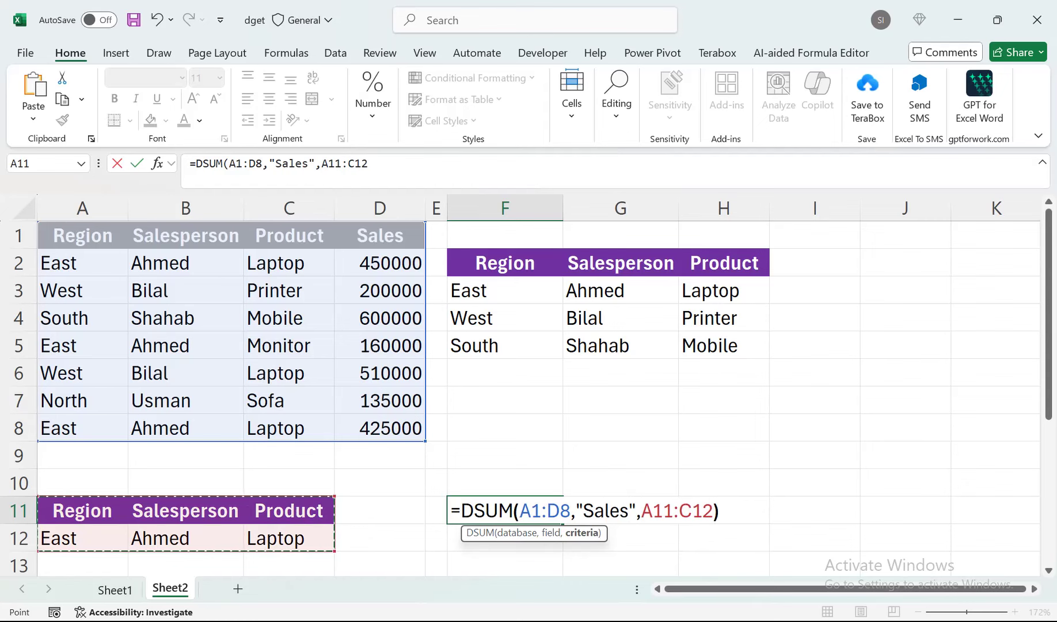
key(Return)
Check the first Sales value in D2 and clear the DSUM formula from F11.
click(380, 263)
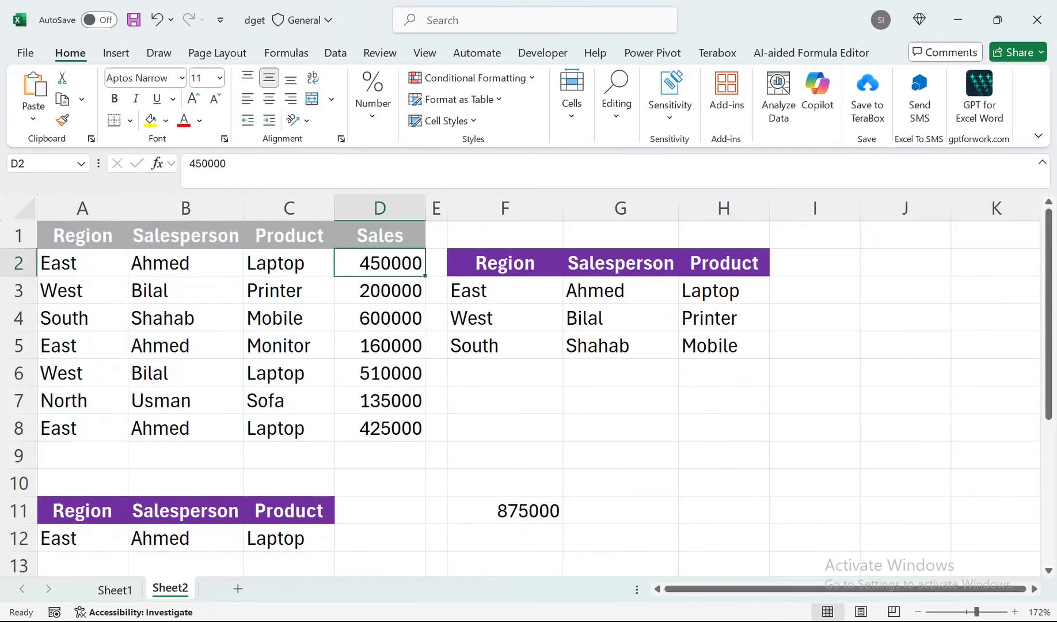
click(504, 511)
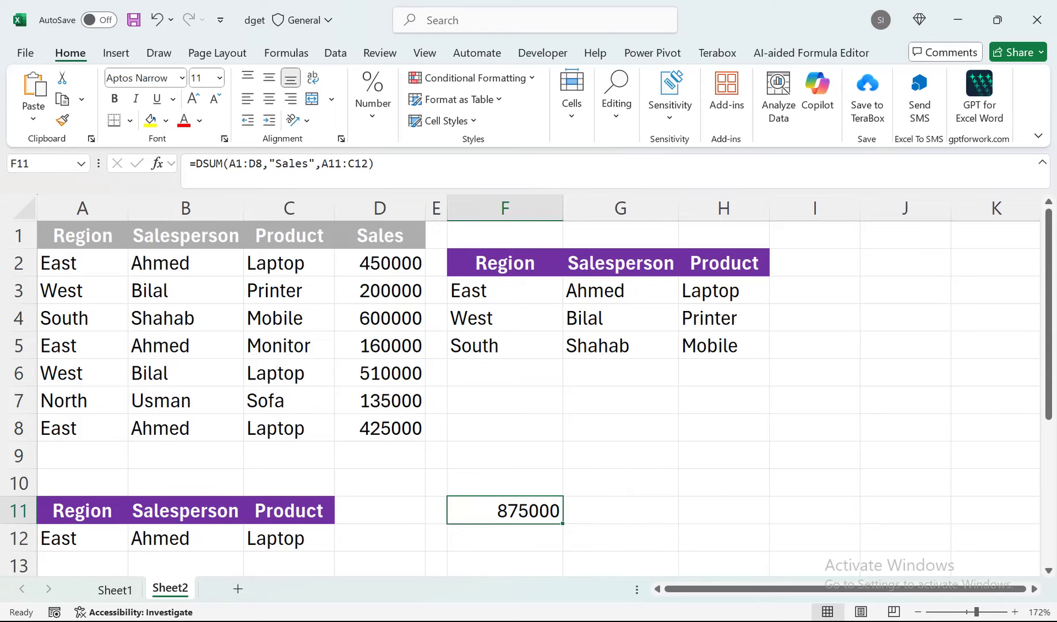
key(Delete)
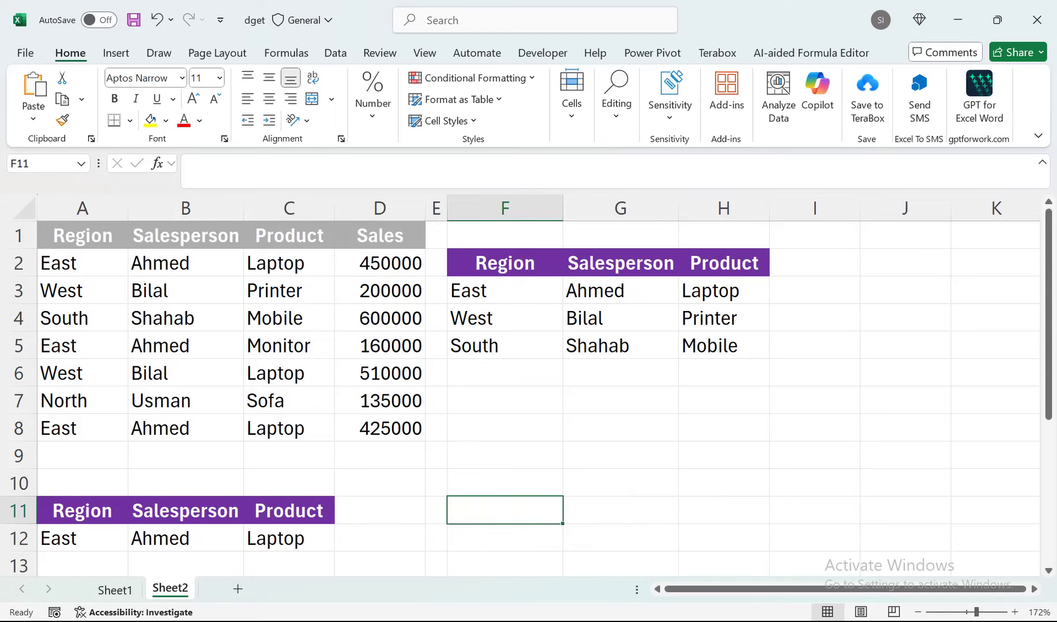